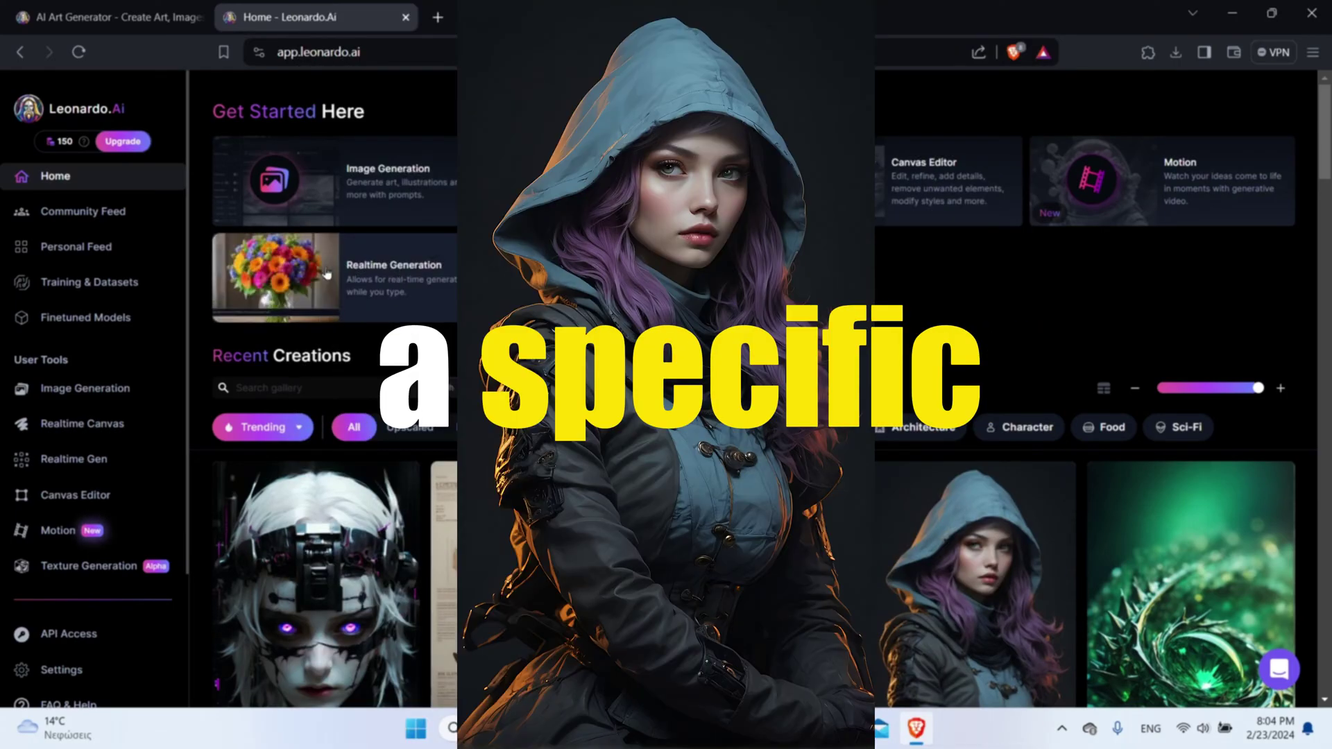
# Step: Scroll the leonardo.ai homepage and reveal its full web address in the address bar
pyautogui.scroll(-3, 399, 274)
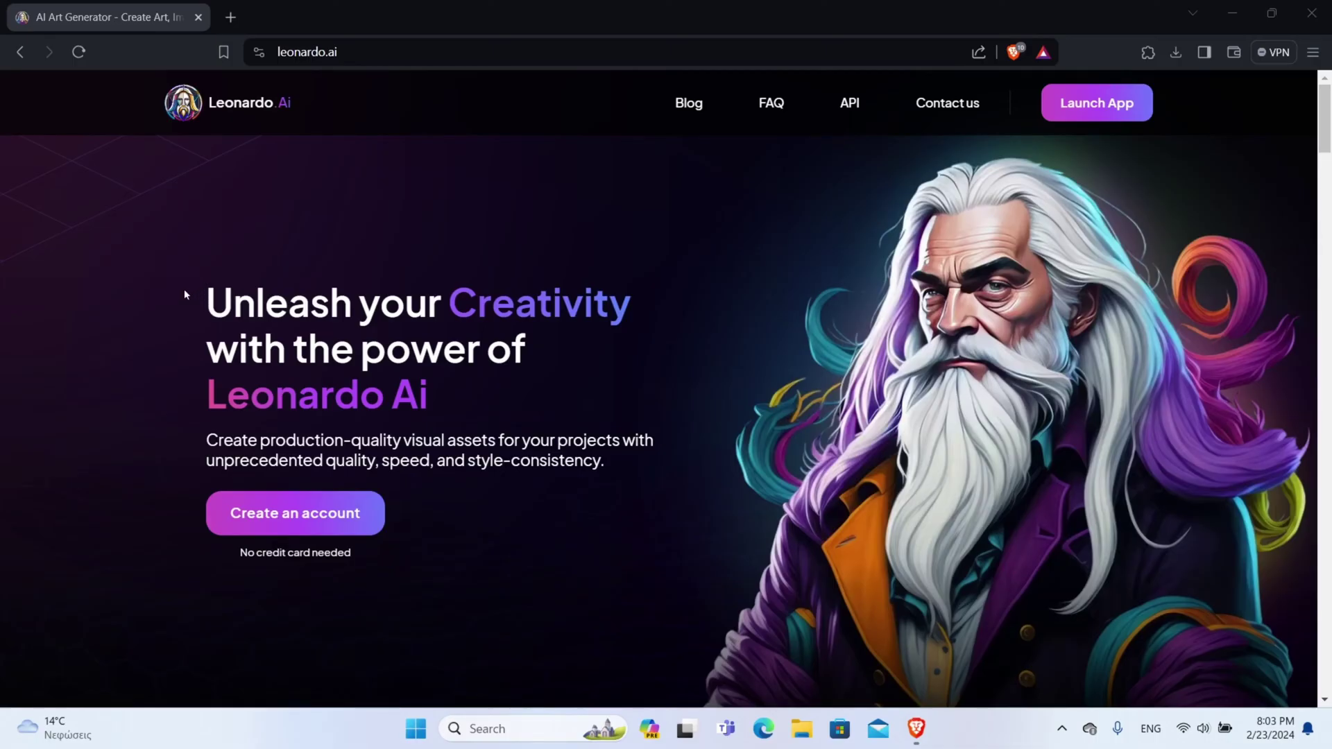
pyautogui.click(352, 51)
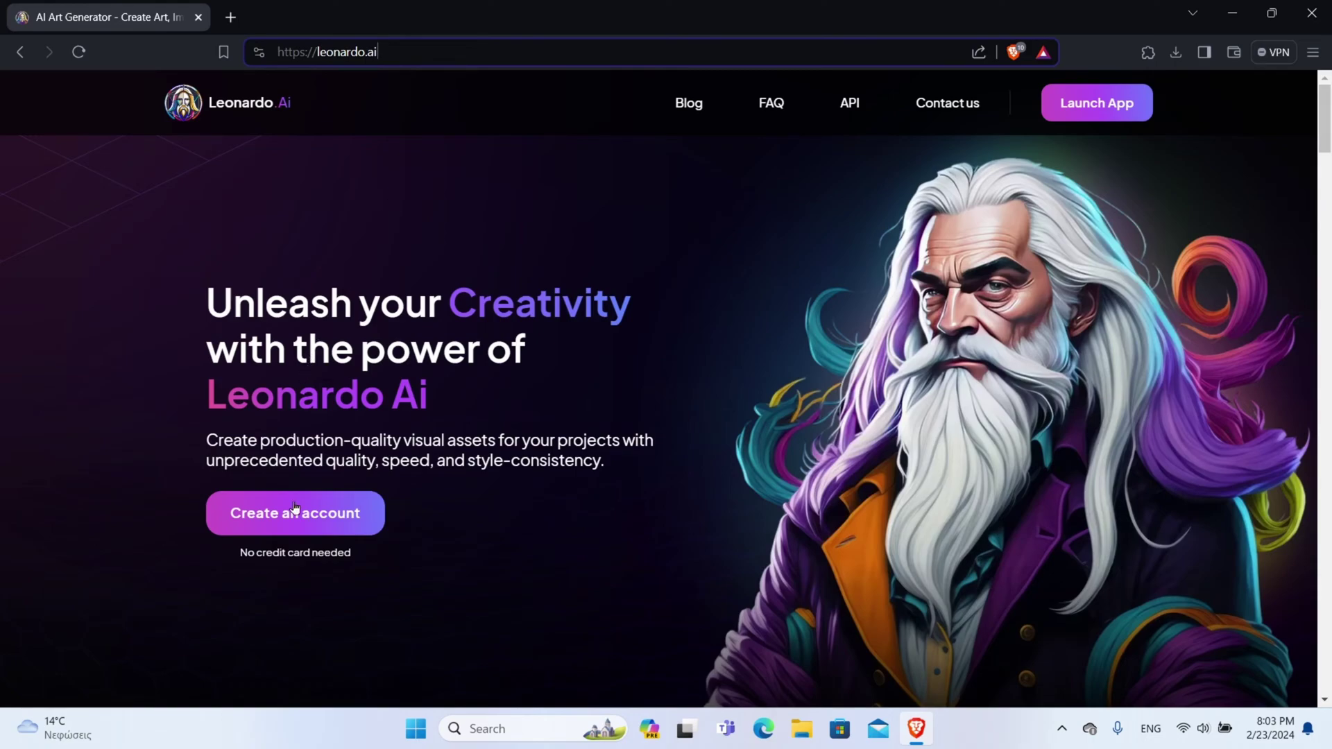
# Step: Launch the Leonardo.Ai app in a new tab and scroll Recent Creations to the hooded woman card
pyautogui.click(288, 529)
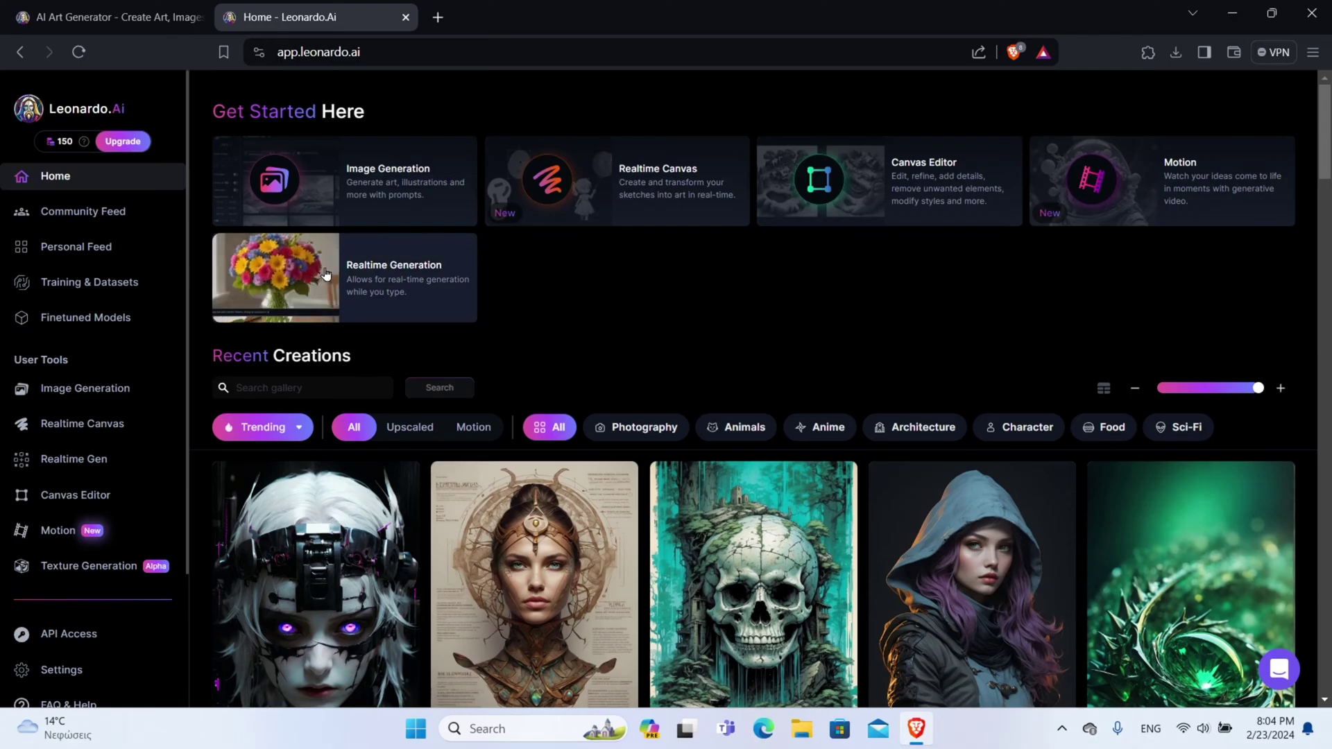
pyautogui.scroll(-4, 611, 369)
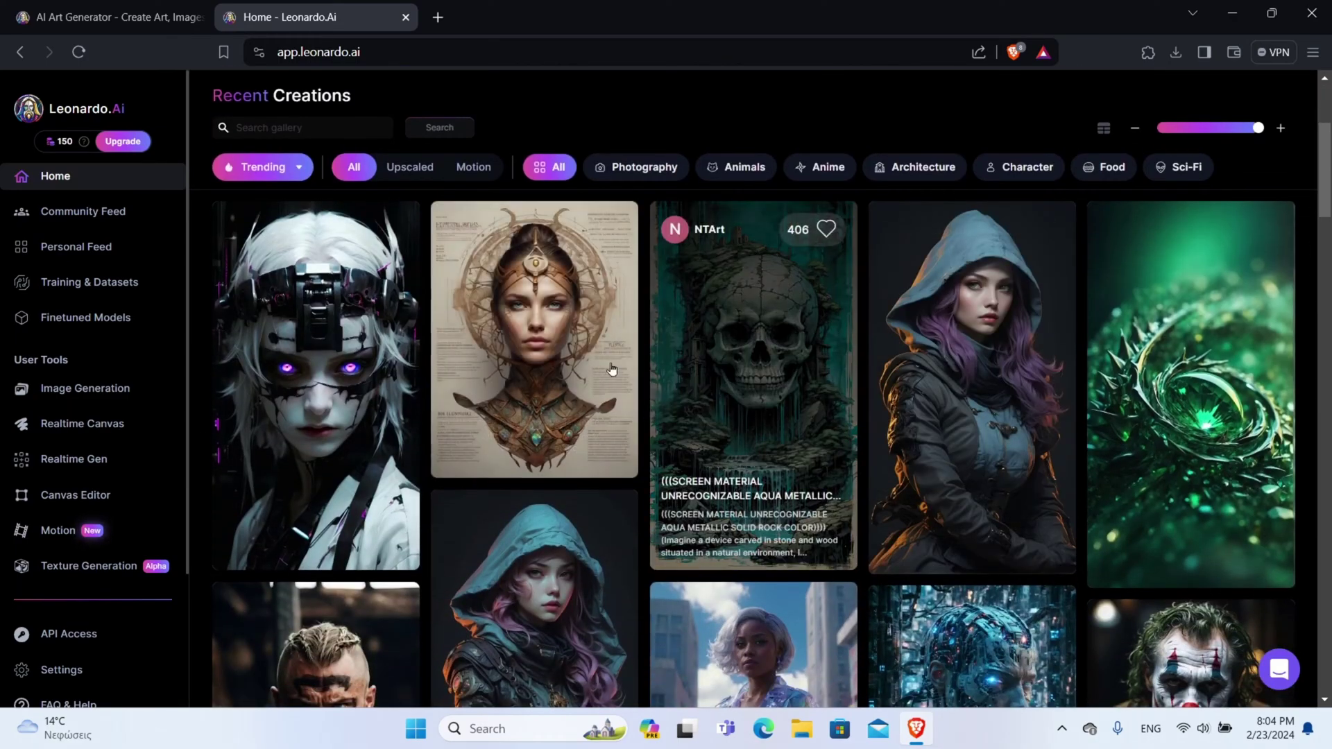
pyautogui.scroll(-3, 609, 340)
pyautogui.scroll(-1, 634, 360)
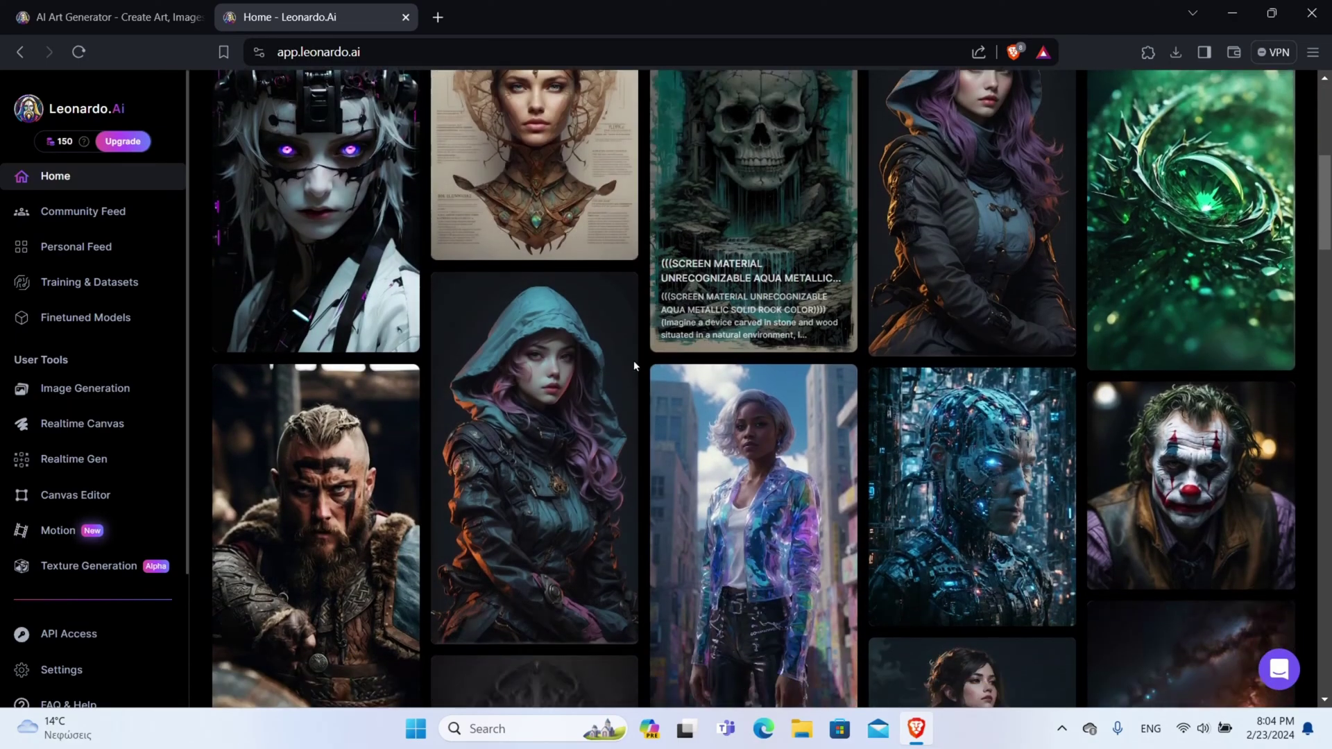
pyautogui.scroll(3, 964, 292)
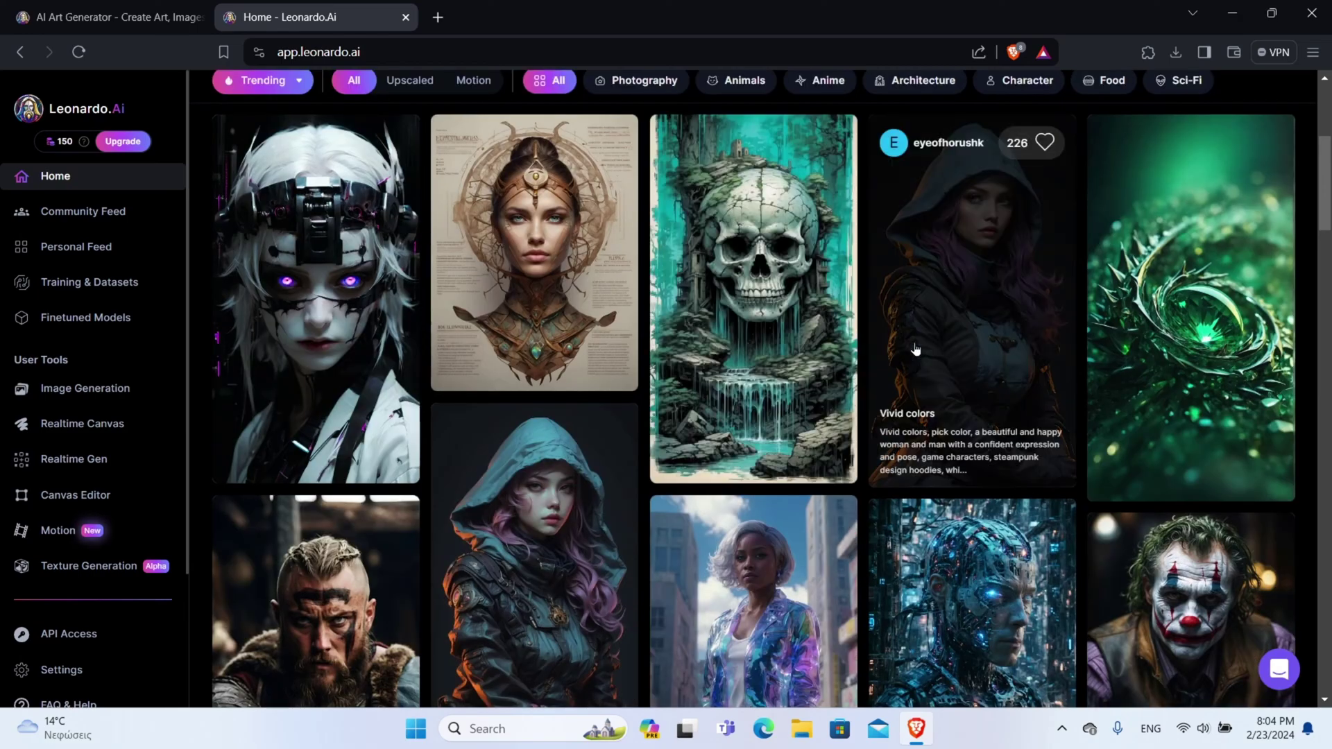
# Step: Open the 'Vivid colors' hooded woman image to see its prompt, Leonardo Vision XL and PhotoReal v2 settings
pyautogui.click(970, 321)
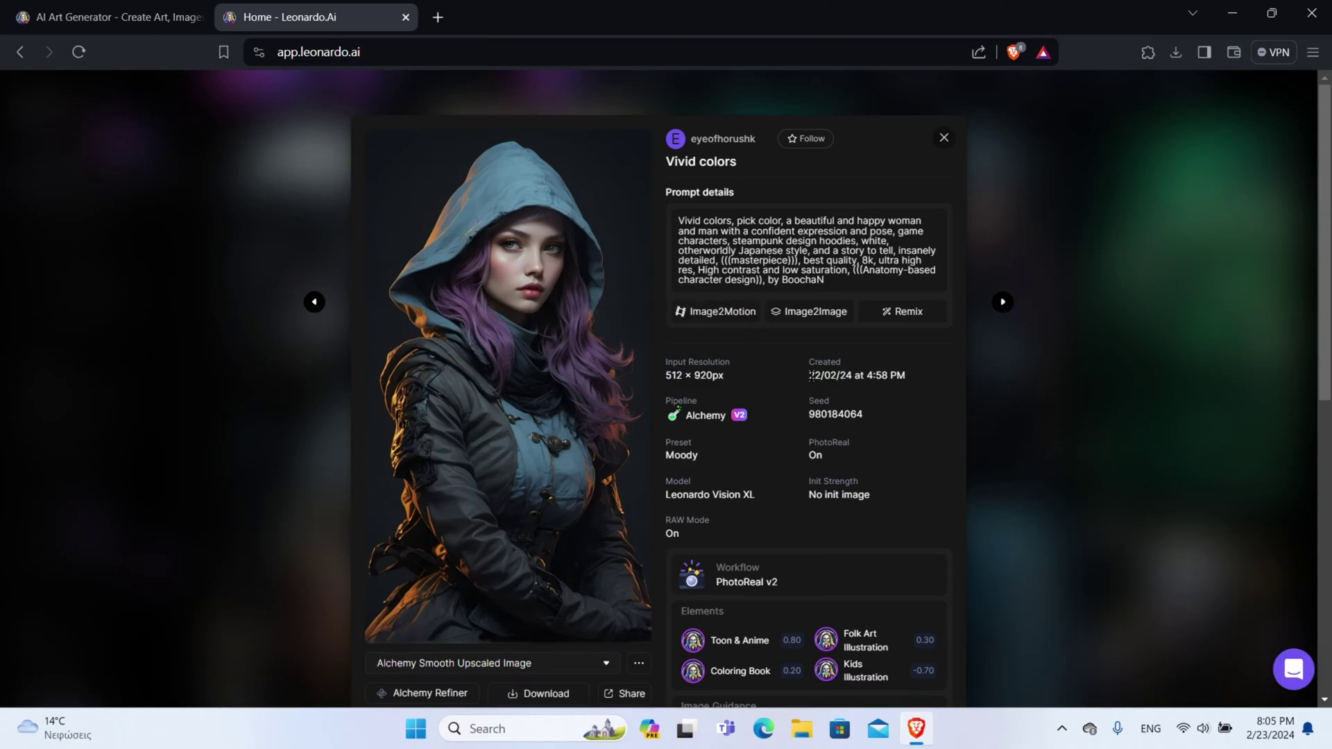
pyautogui.scroll(-2, 728, 427)
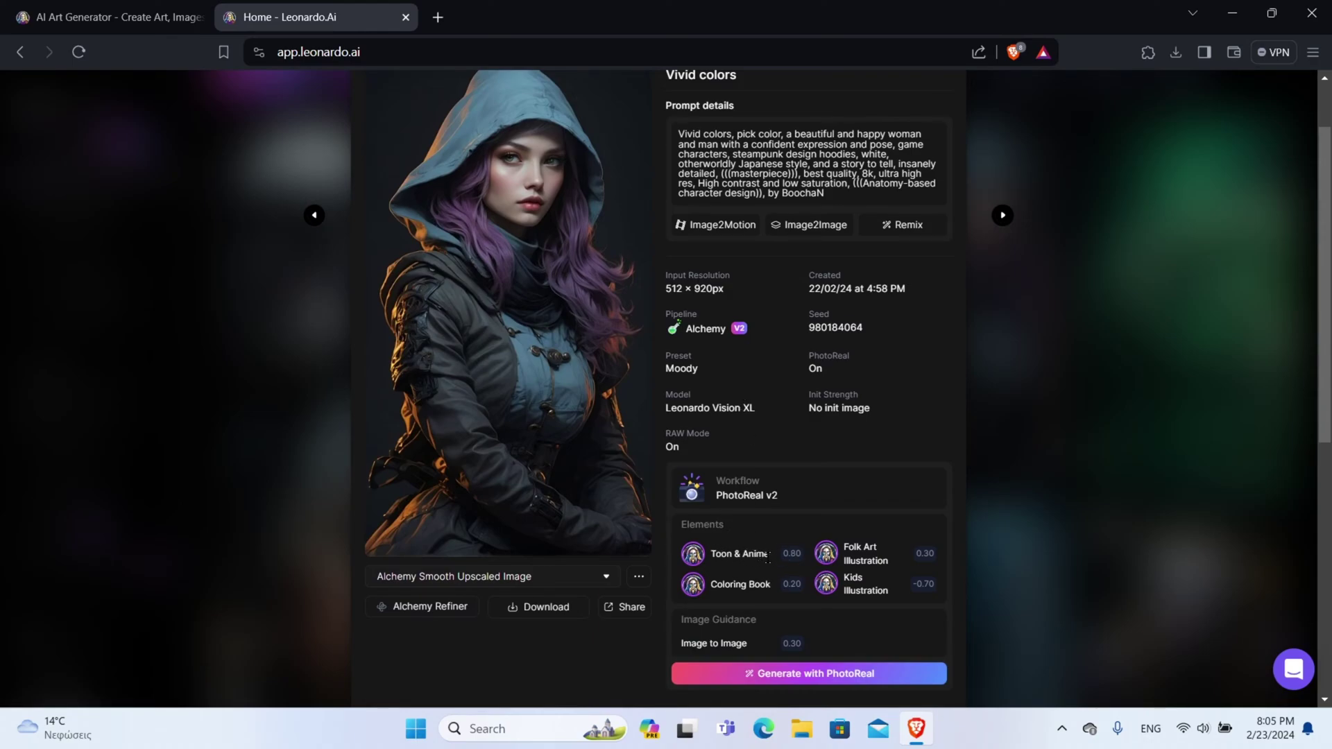
# Step: Download the hooded woman image to the Desktop as 'pink hair girl'
pyautogui.click(522, 605)
pyautogui.click(65, 167)
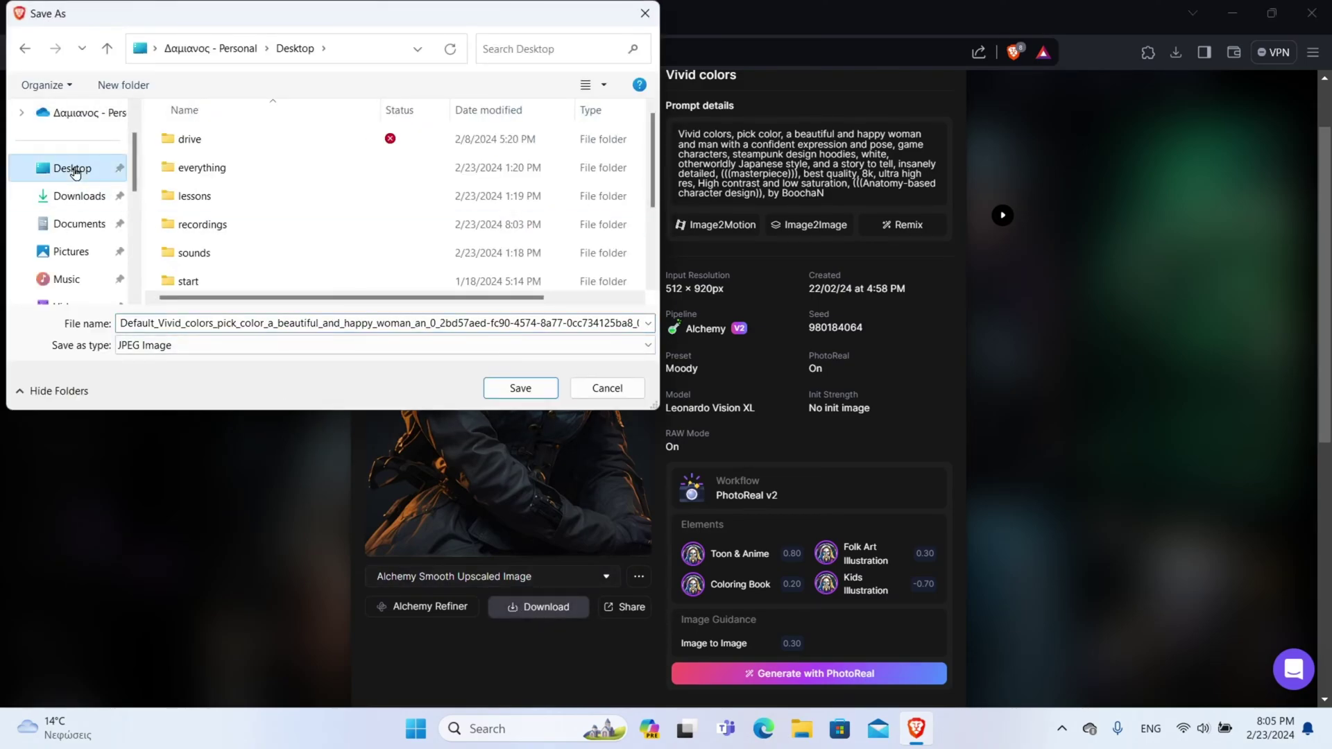
pyautogui.click(122, 323)
pyautogui.hotkey('ctrl', 'a')
pyautogui.write('pink hair girl')
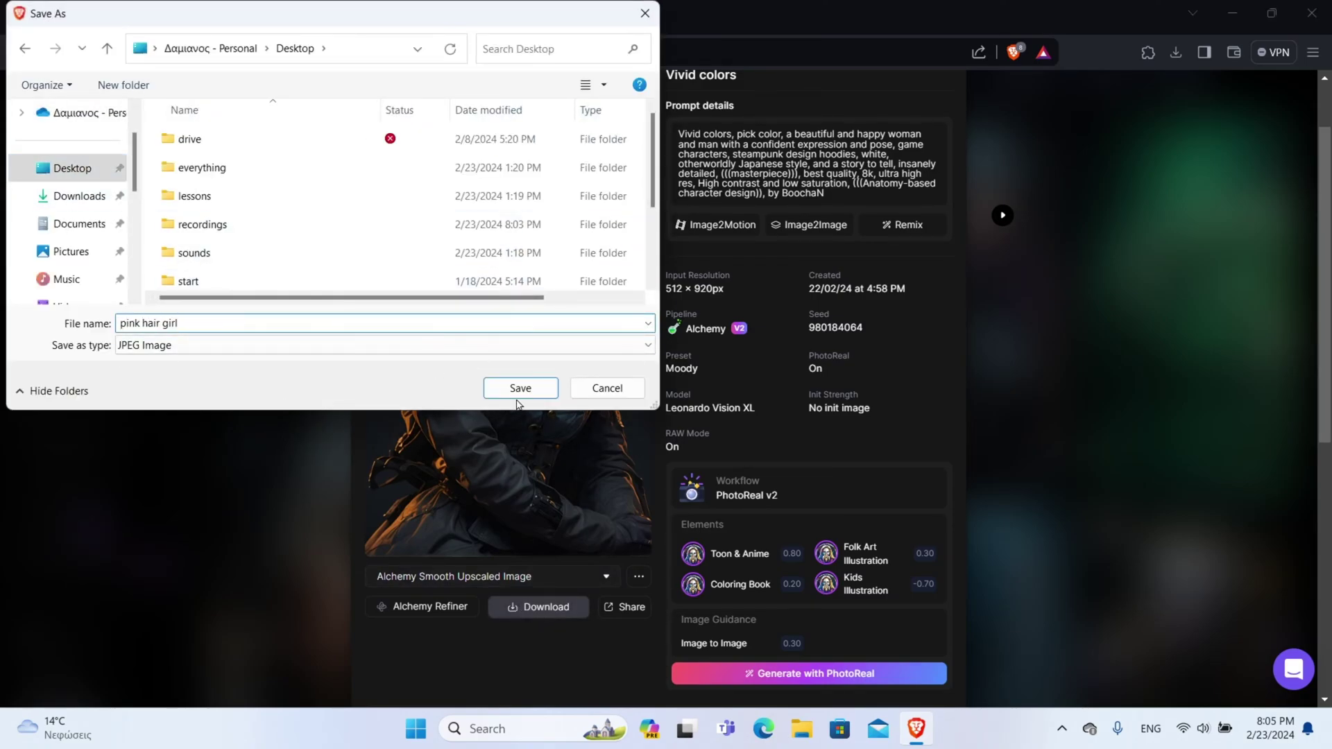
pyautogui.click(525, 390)
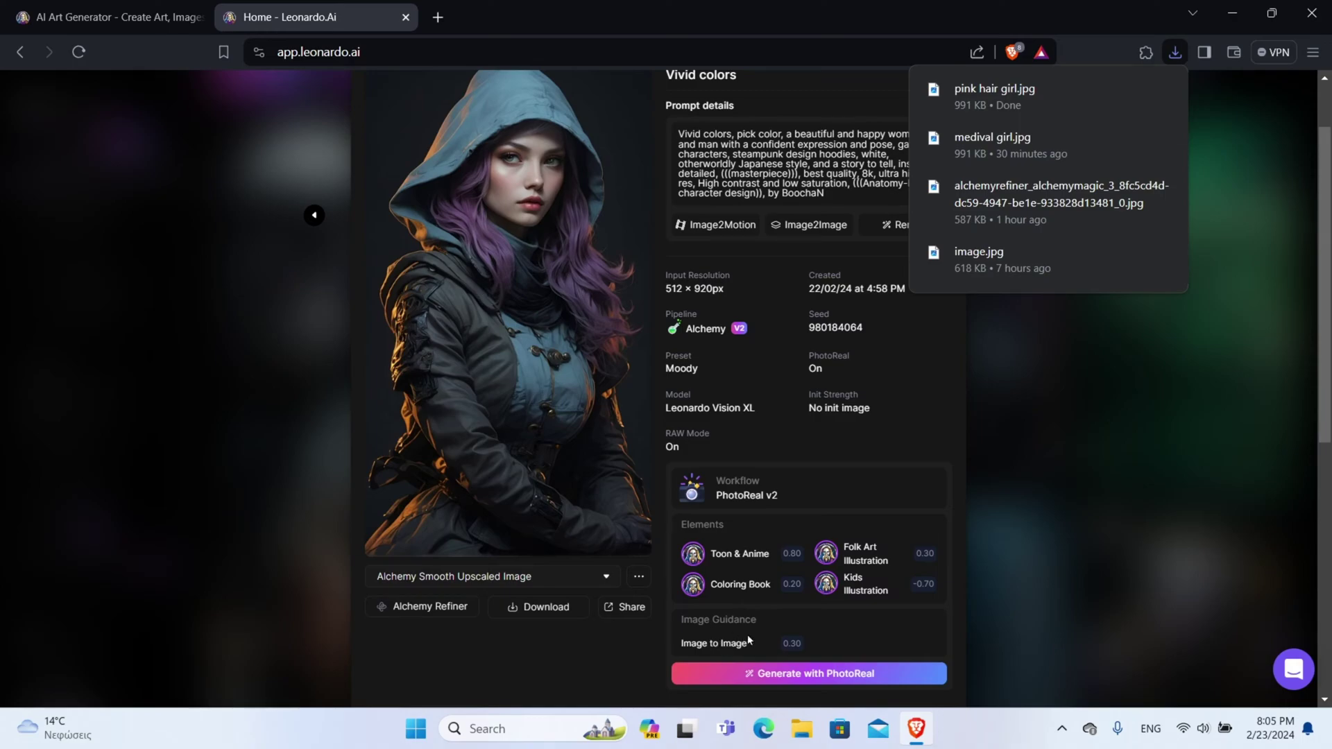
pyautogui.click(811, 674)
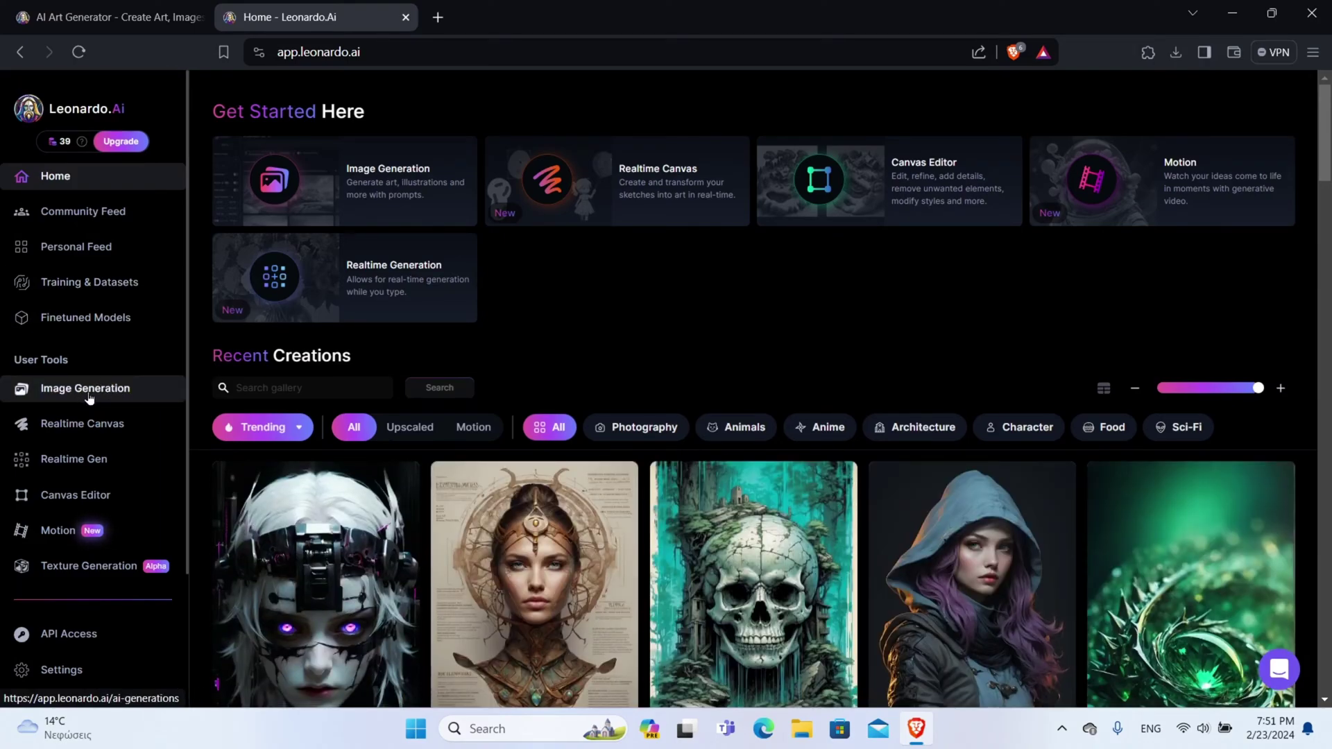
# Step: Open Image Generation and switch Number of Images to 3, then back to 4
pyautogui.click(88, 394)
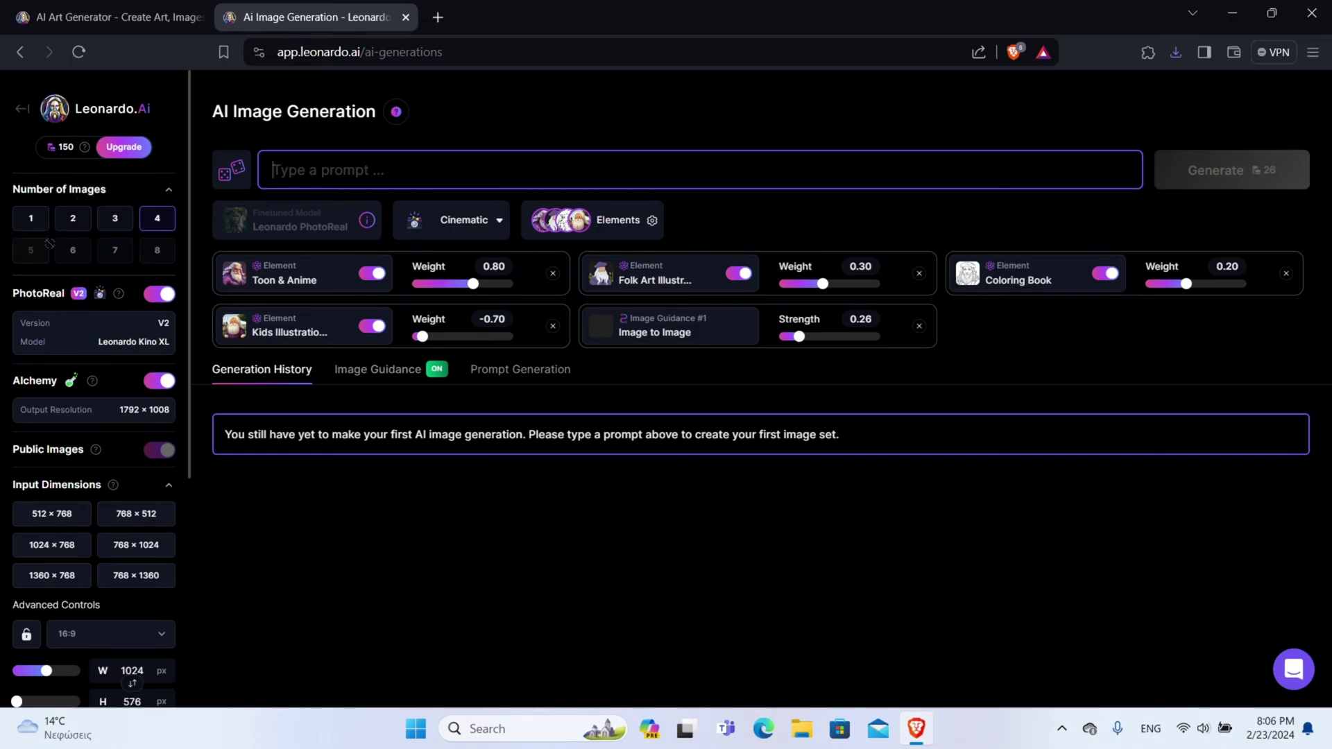
pyautogui.click(117, 223)
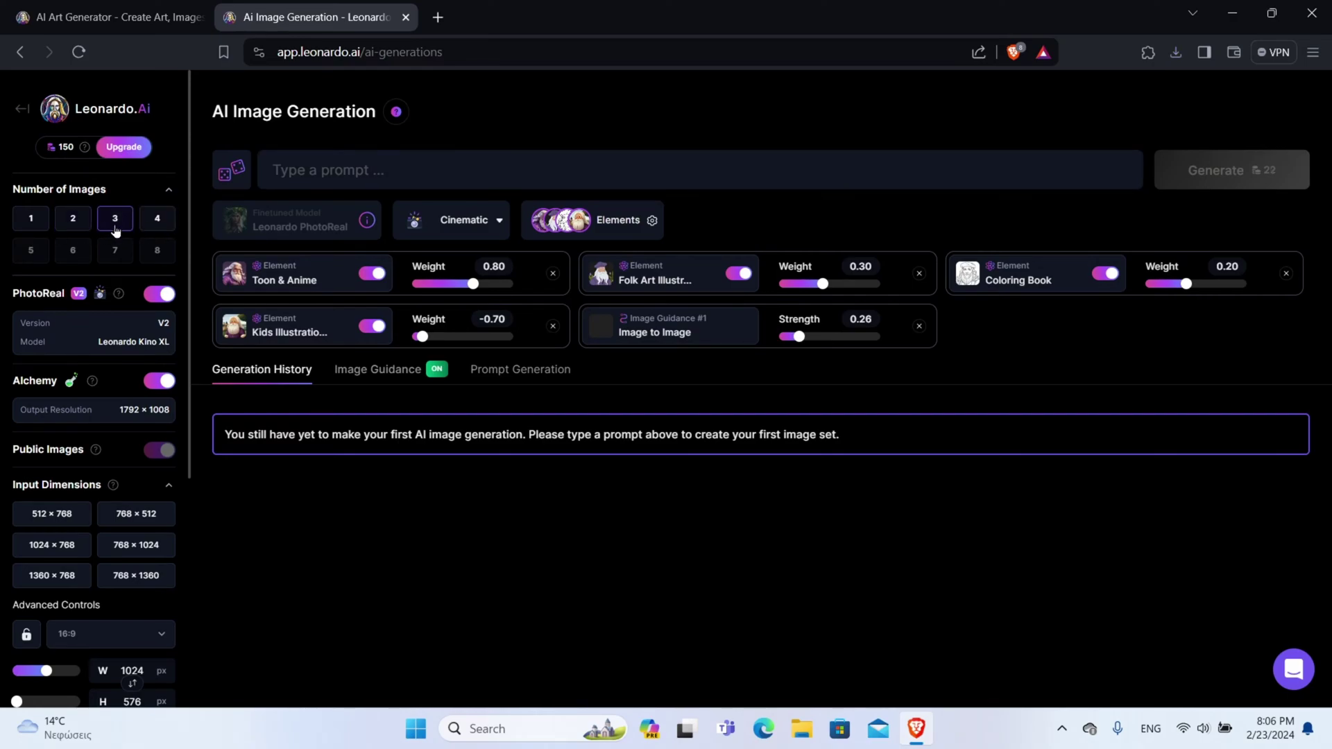
pyautogui.click(160, 225)
pyautogui.scroll(-3, 68, 414)
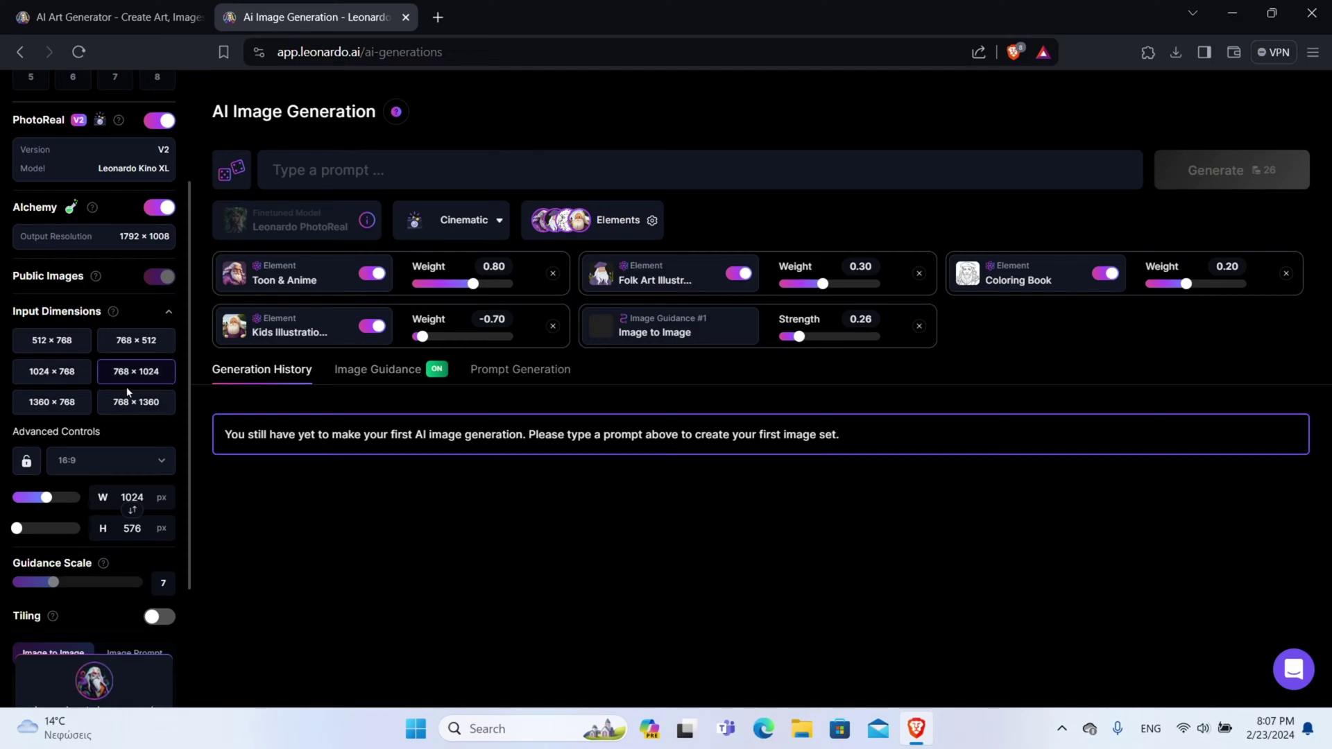
pyautogui.scroll(-1, 114, 341)
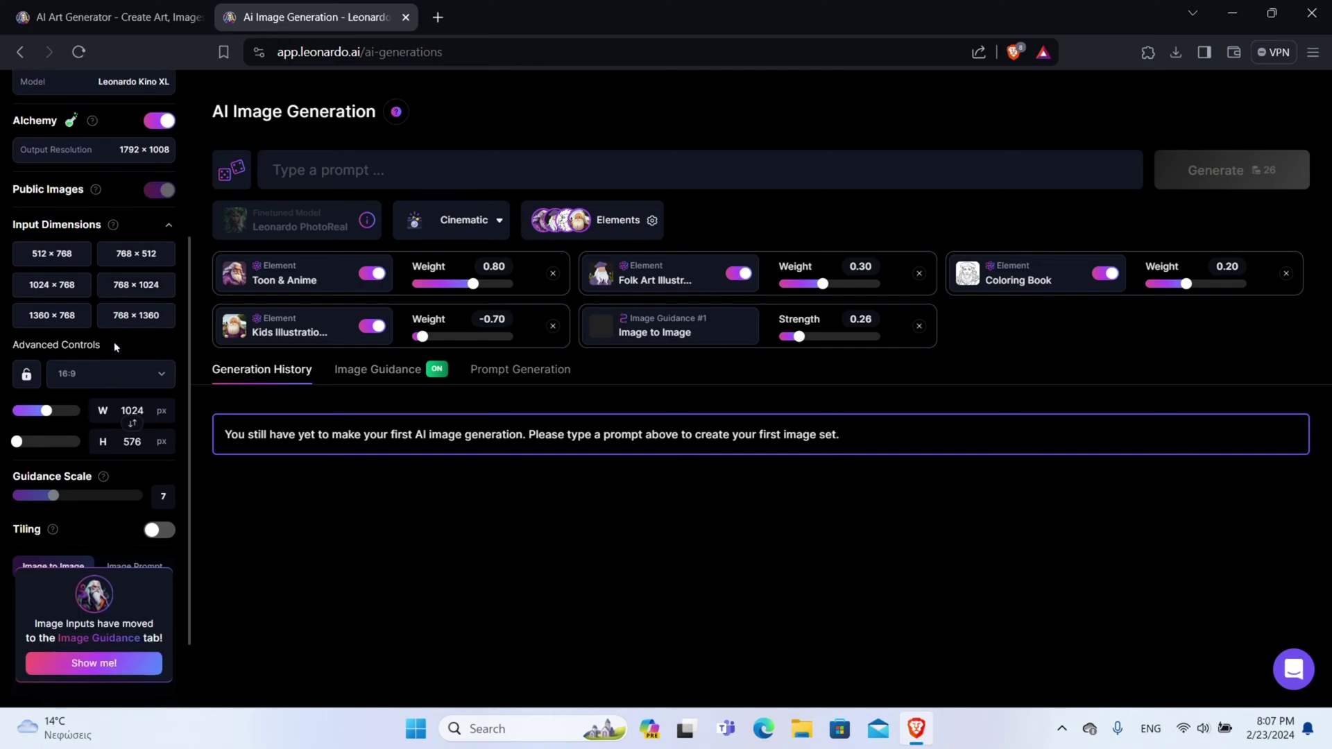
pyautogui.scroll(2, 113, 341)
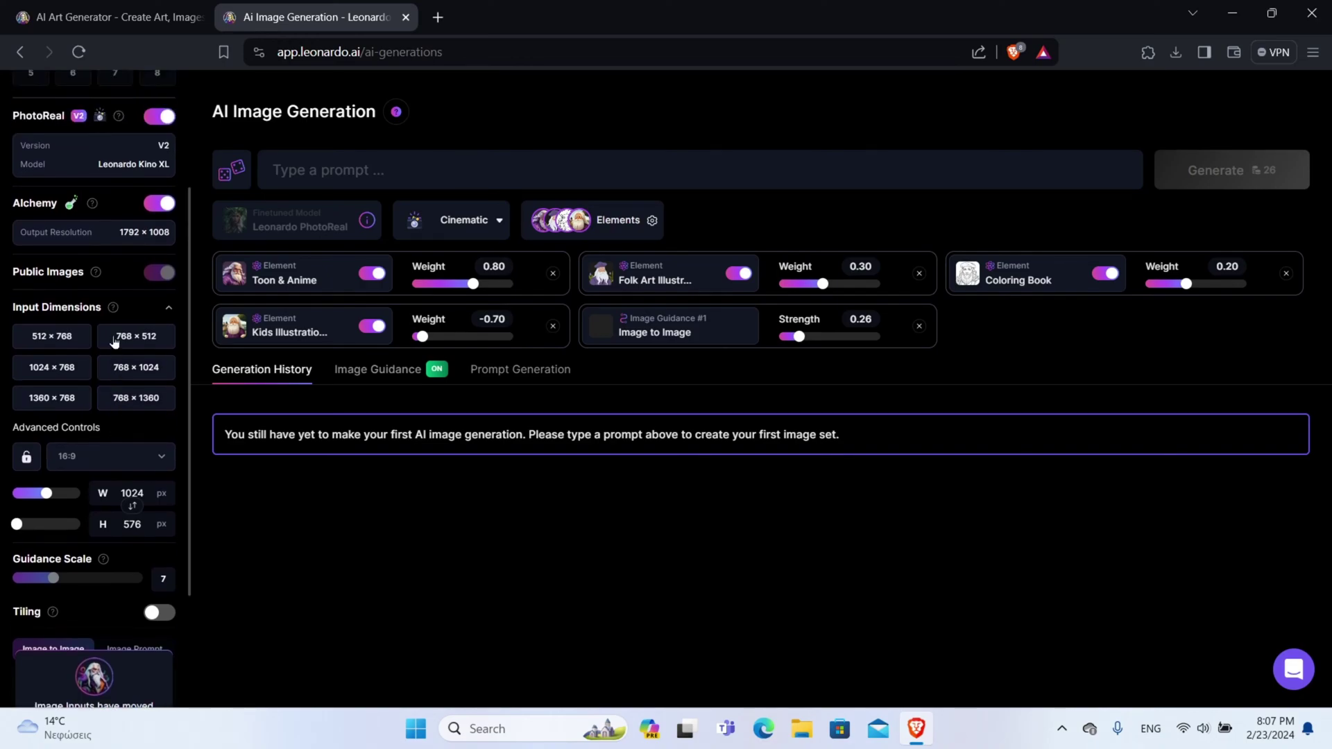
pyautogui.click(369, 179)
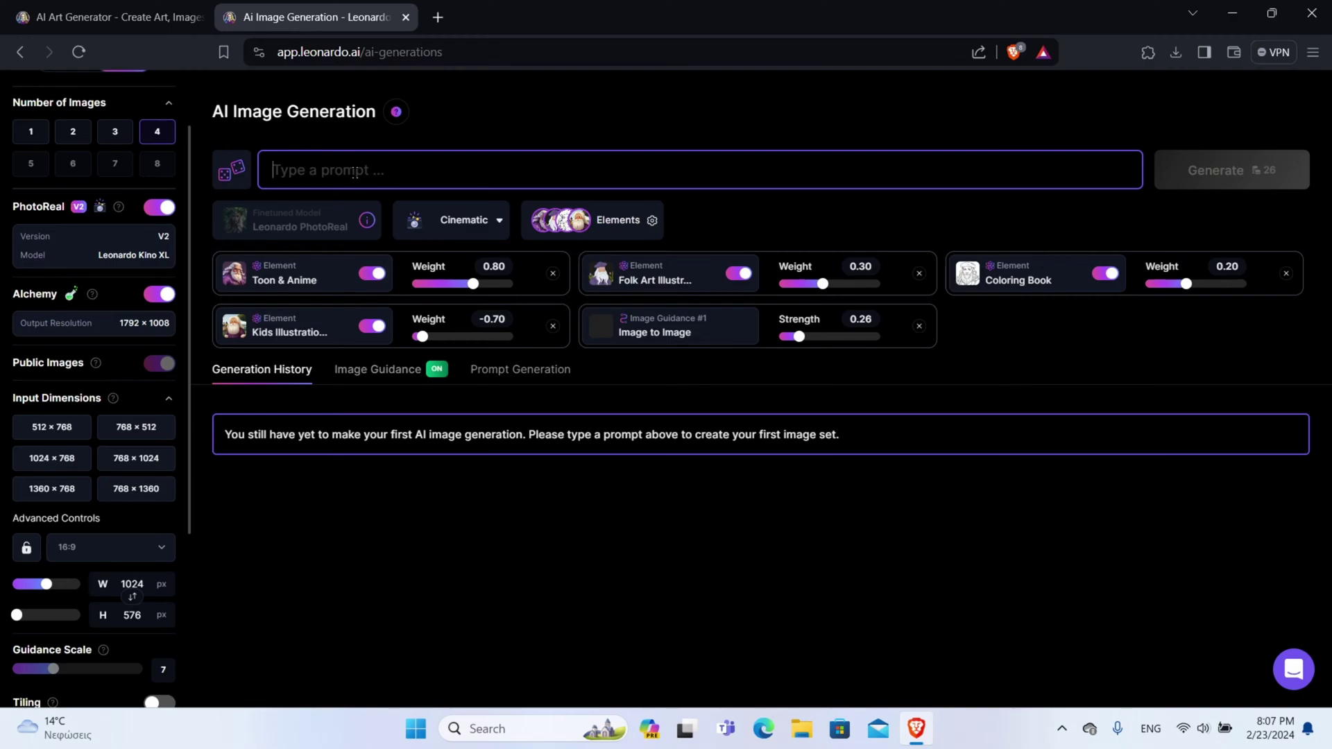
# Step: Paste the medieval woman-warrior battlefield prompt and open Image Guidance, which shows 'Invalid init image id'
pyautogui.write('create a woman warrior from the medieval years that is holding a sword and is inside the battlefield')
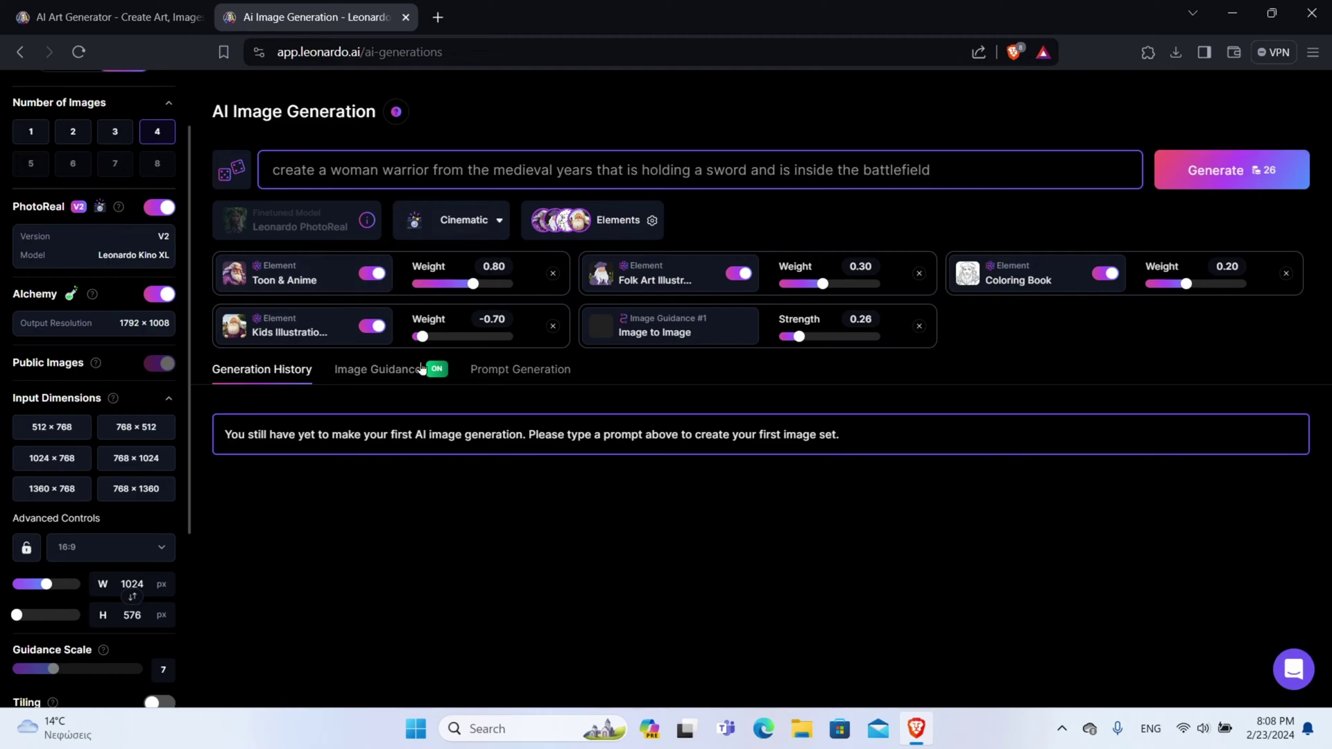
pyautogui.click(388, 373)
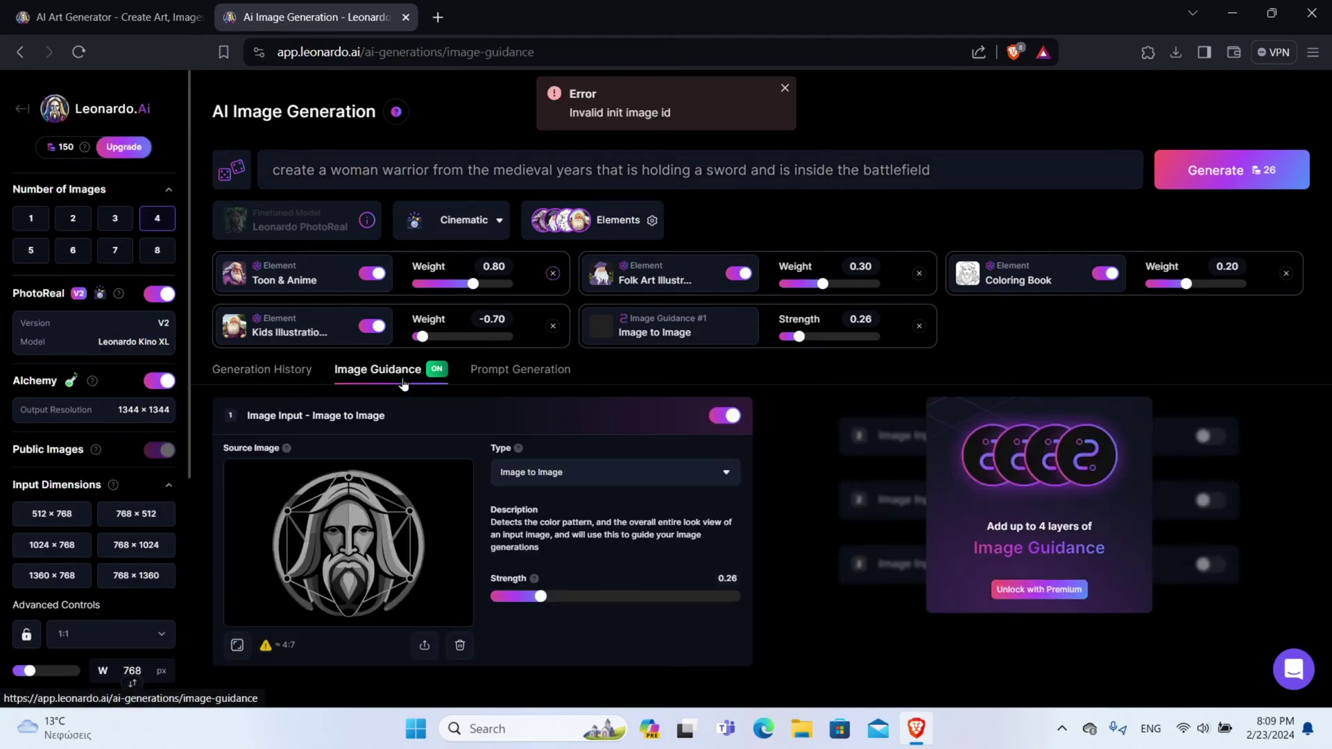
# Step: Upload 'pink hair girl' from the Desktop as the new Image to Image source
pyautogui.click(428, 645)
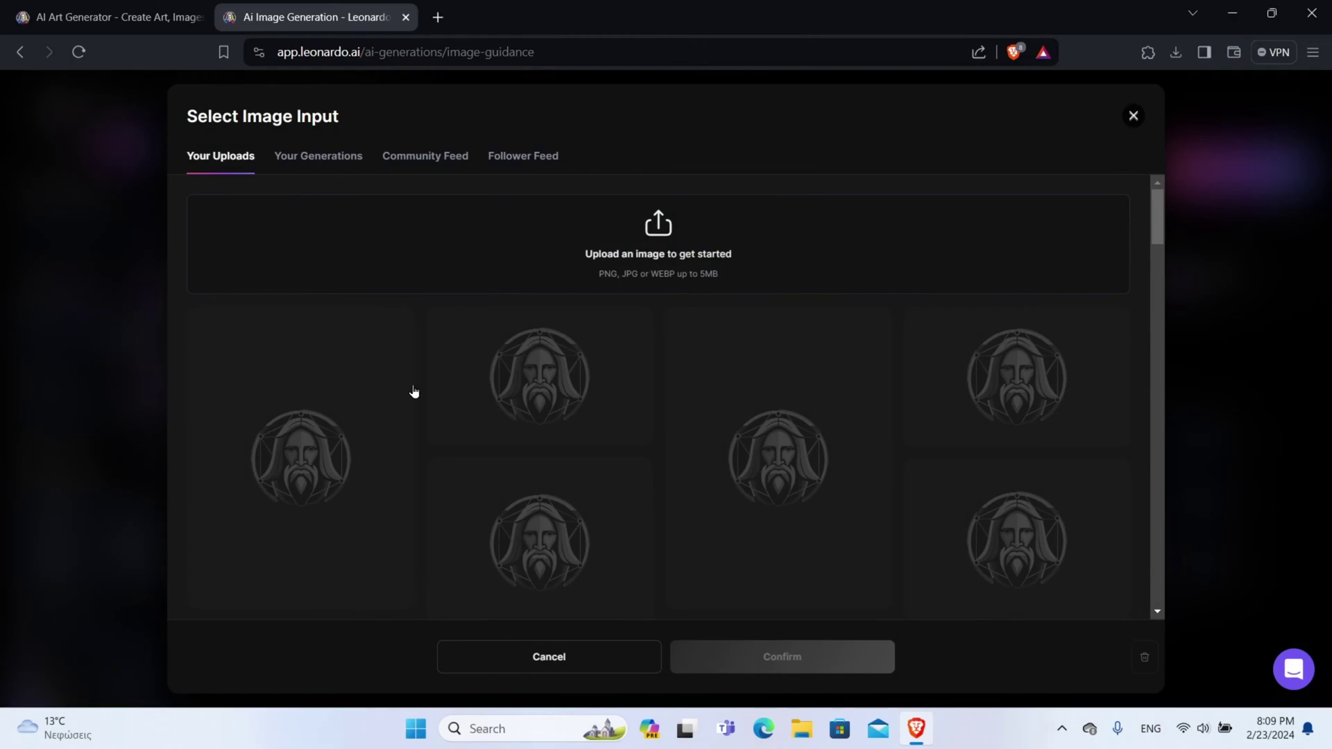
pyautogui.click(428, 265)
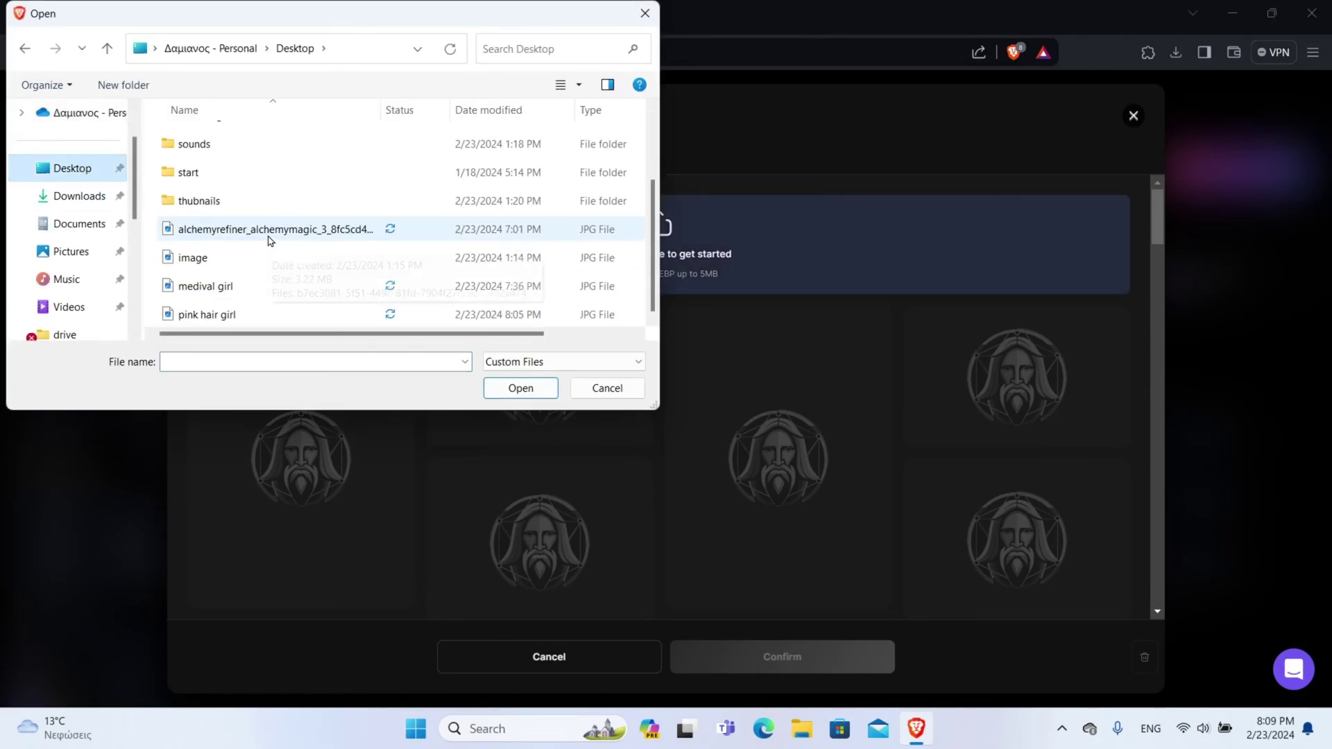
pyautogui.click(233, 315)
pyautogui.click(516, 388)
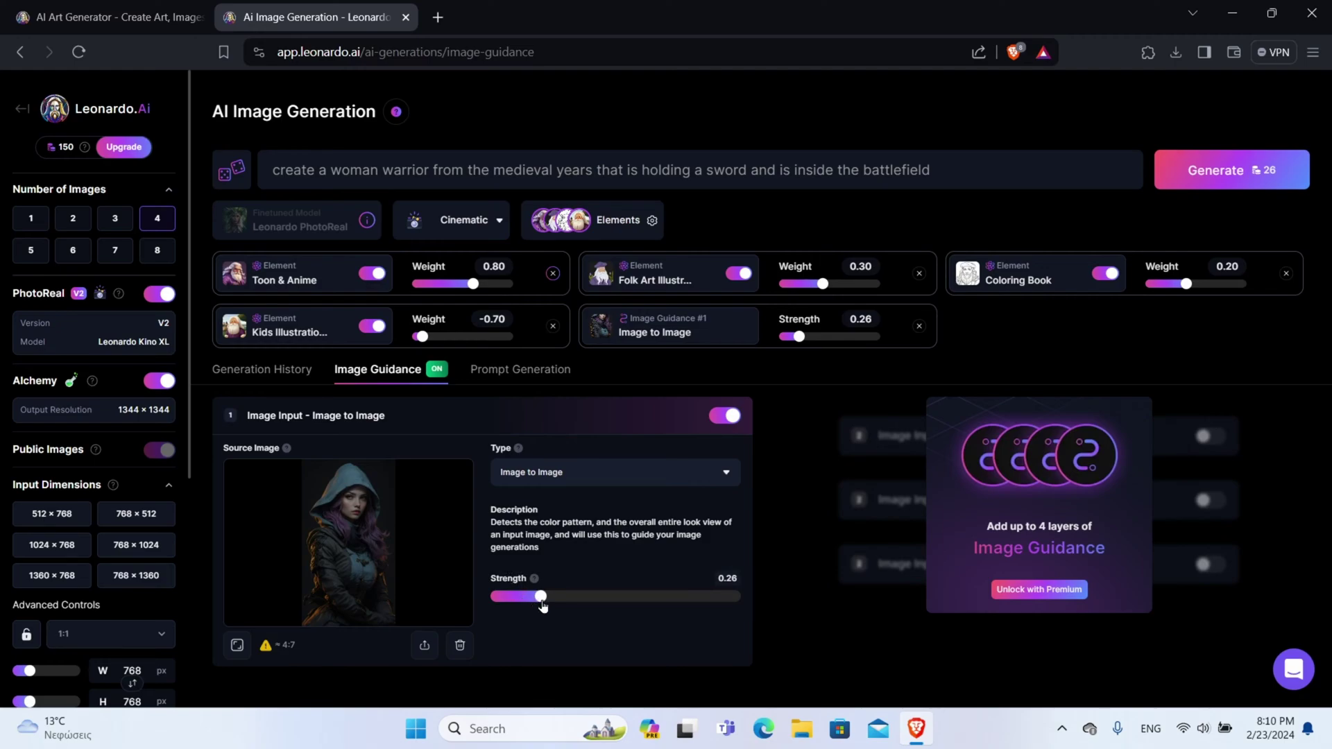
# Step: Increase the Image Guidance Strength for the pink hair girl source from 0.26 to 0.66
pyautogui.moveTo(543, 604); pyautogui.dragTo(667, 607)
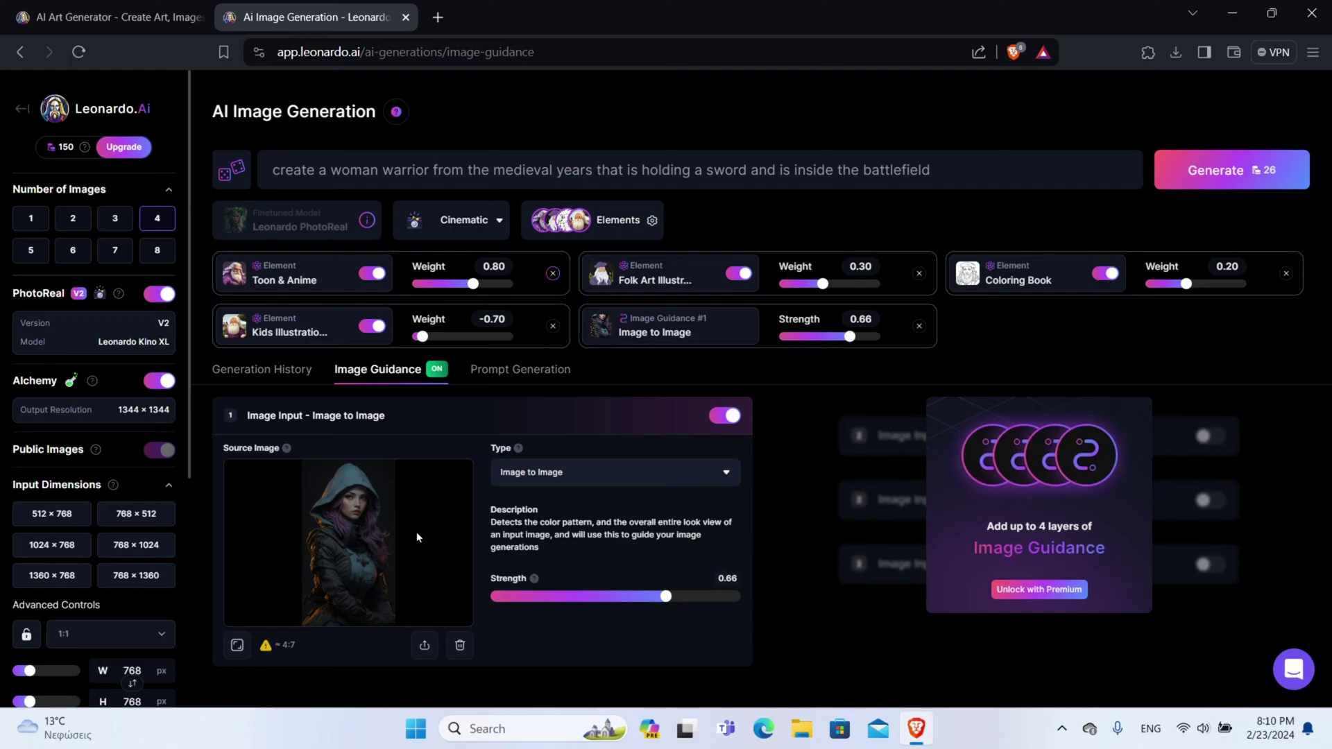
pyautogui.click(934, 173)
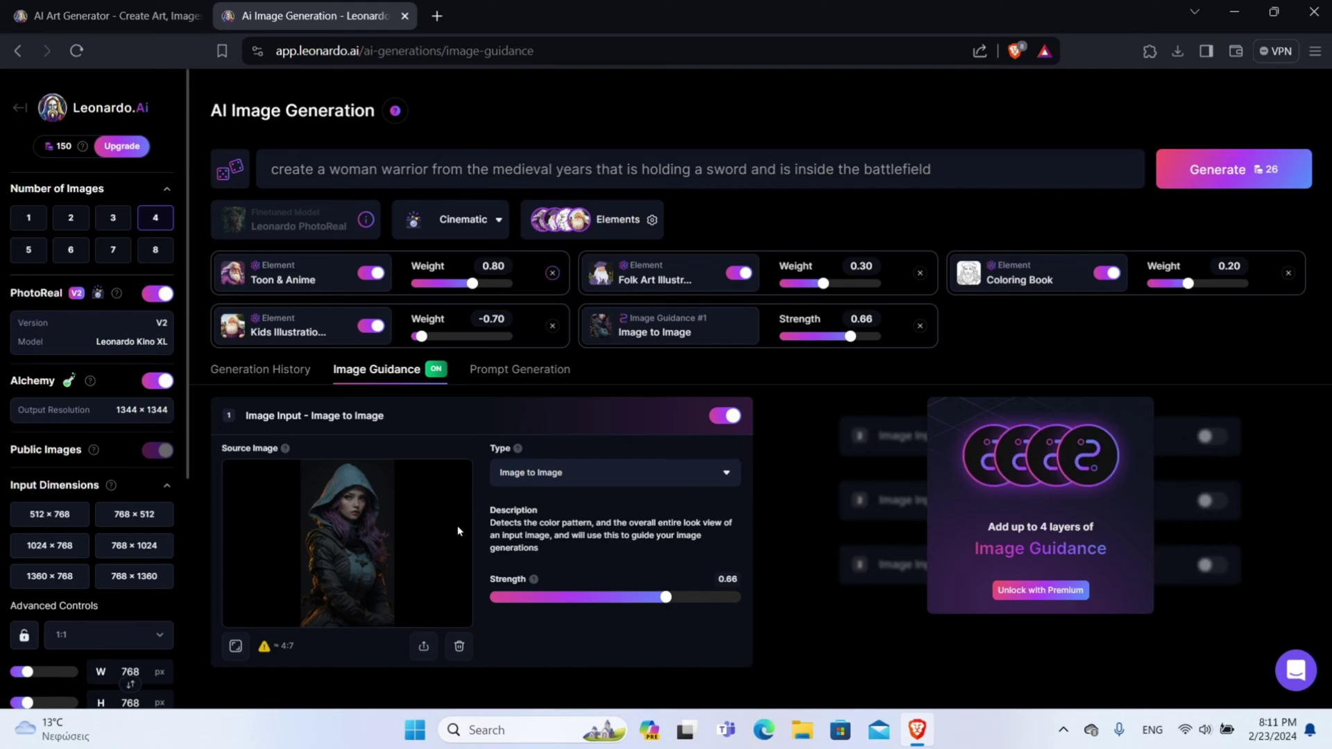
# Step: Generate four warrior-prompt images and enlarge the first result in Generation History to inspect it
pyautogui.click(1210, 172)
pyautogui.click(272, 369)
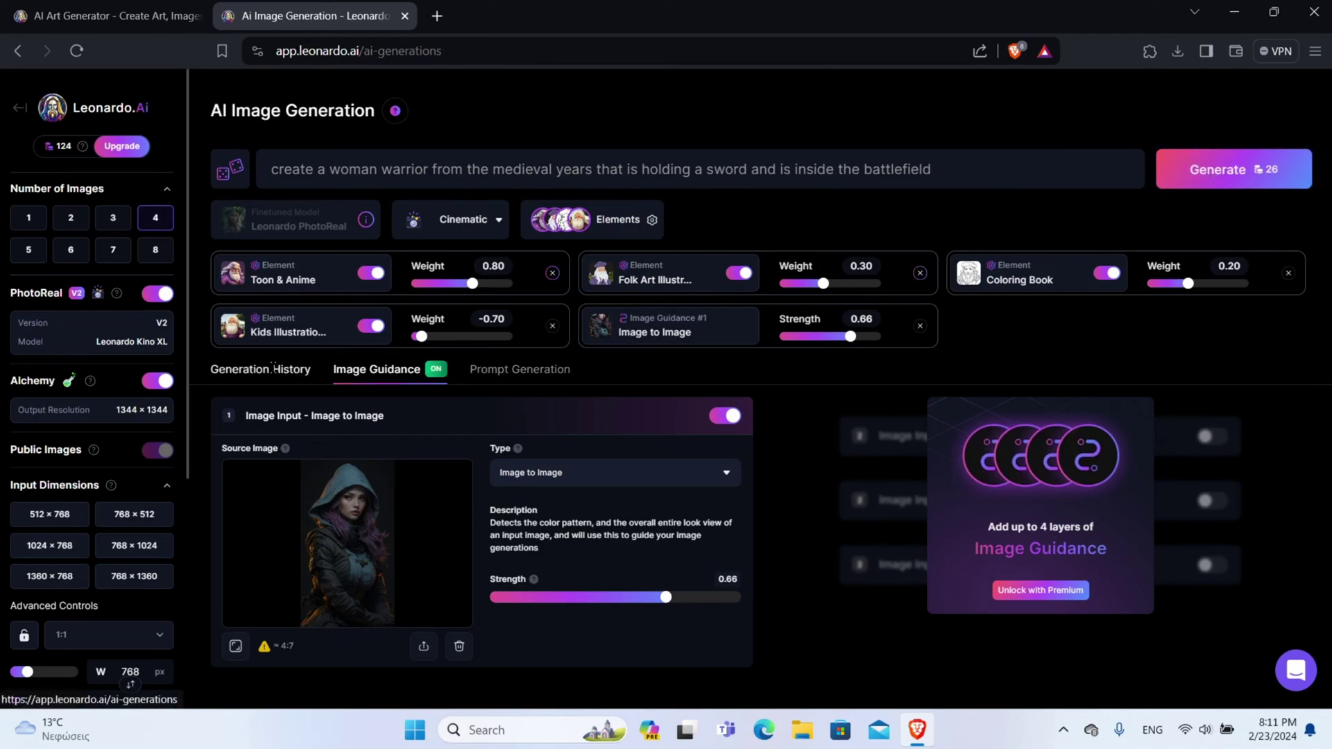
pyautogui.scroll(-2, 485, 458)
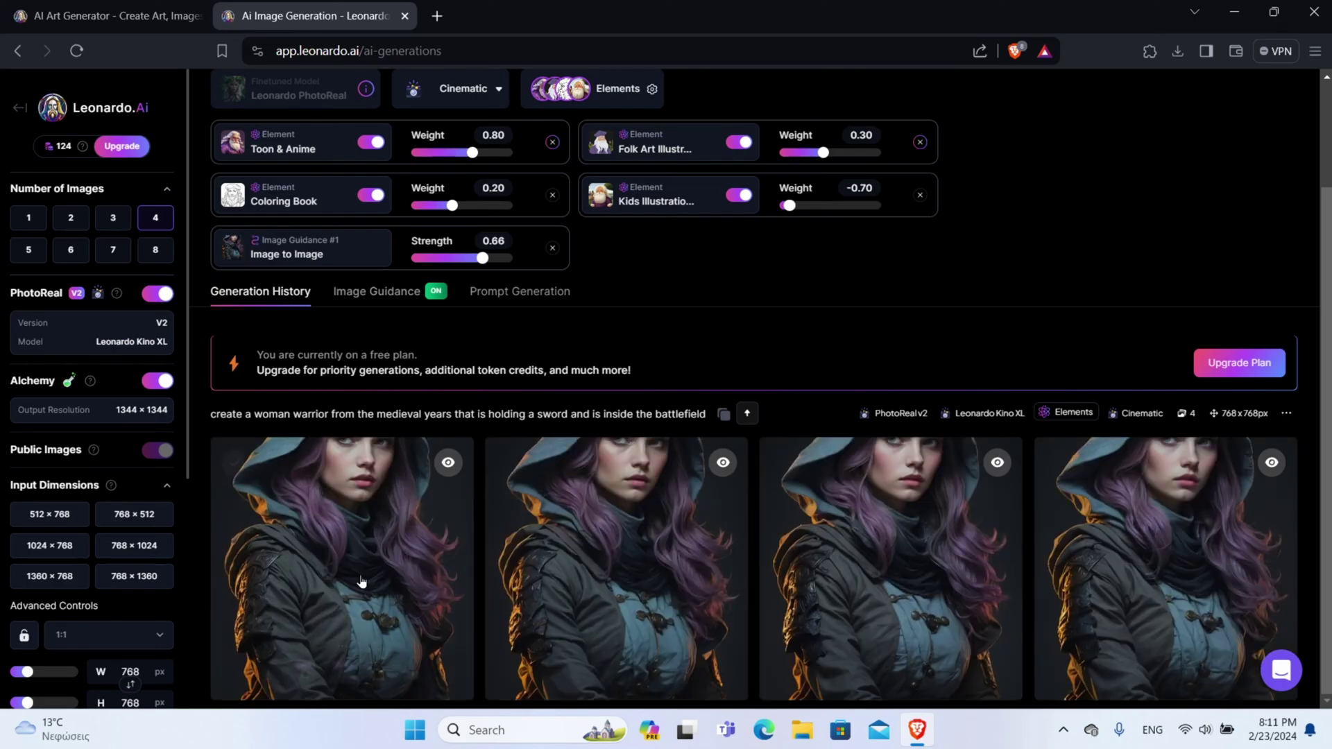
pyautogui.click(398, 532)
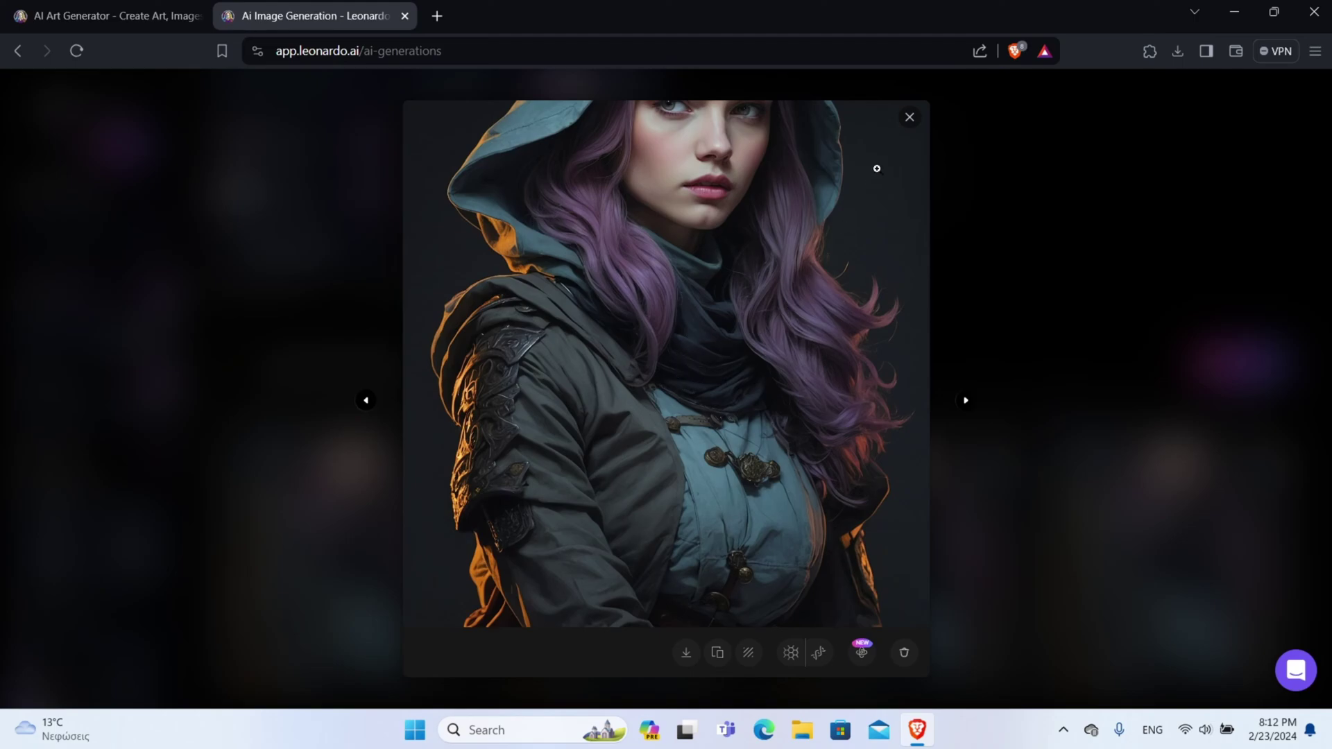
pyautogui.click(907, 124)
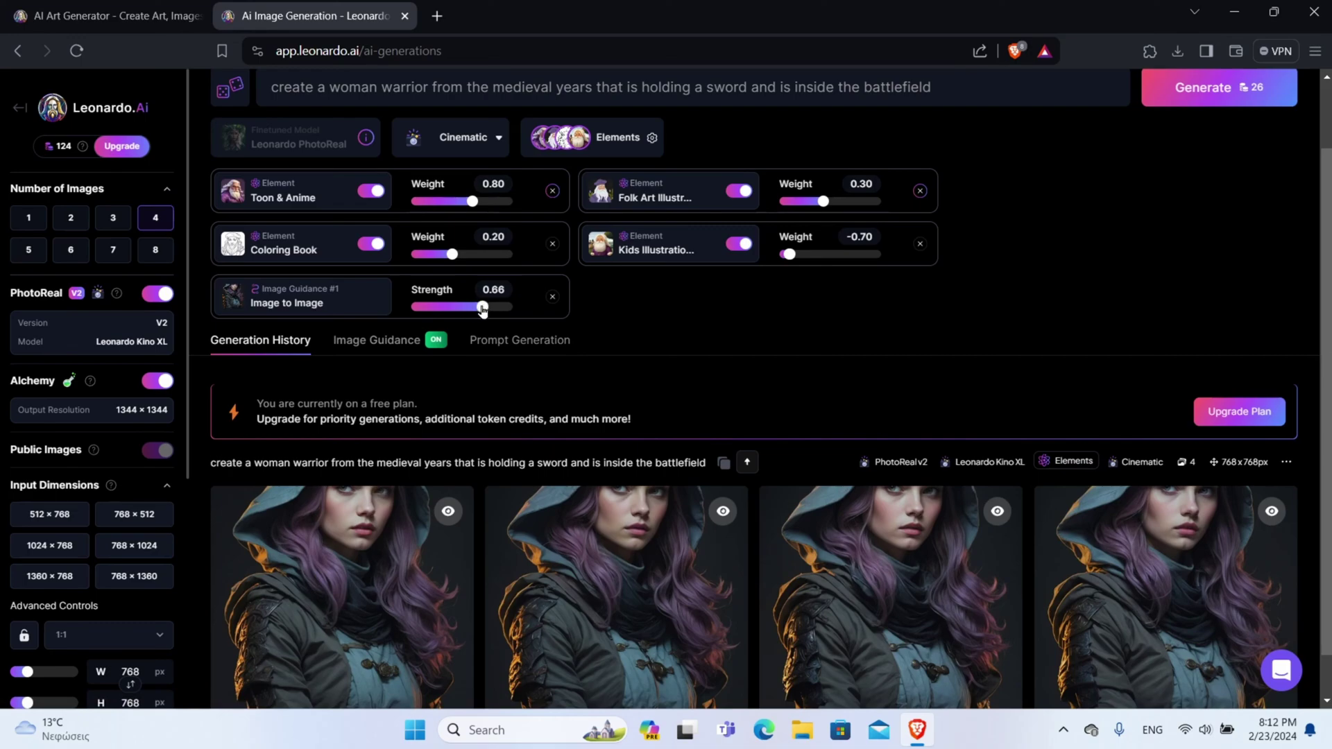
# Step: Set Image to Image Strength back to 0.26 and regenerate four armored woman-warrior images
pyautogui.moveTo(484, 309); pyautogui.dragTo(431, 307)
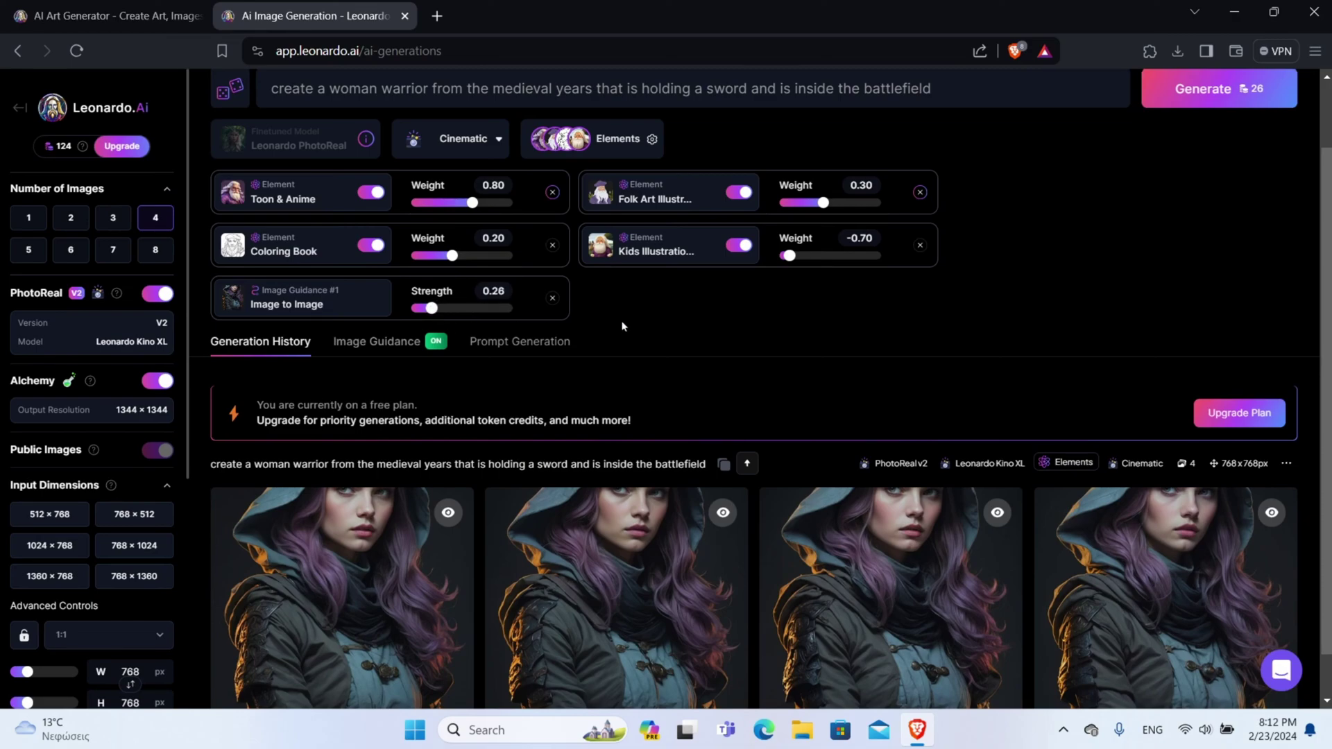
pyautogui.scroll(2, 658, 414)
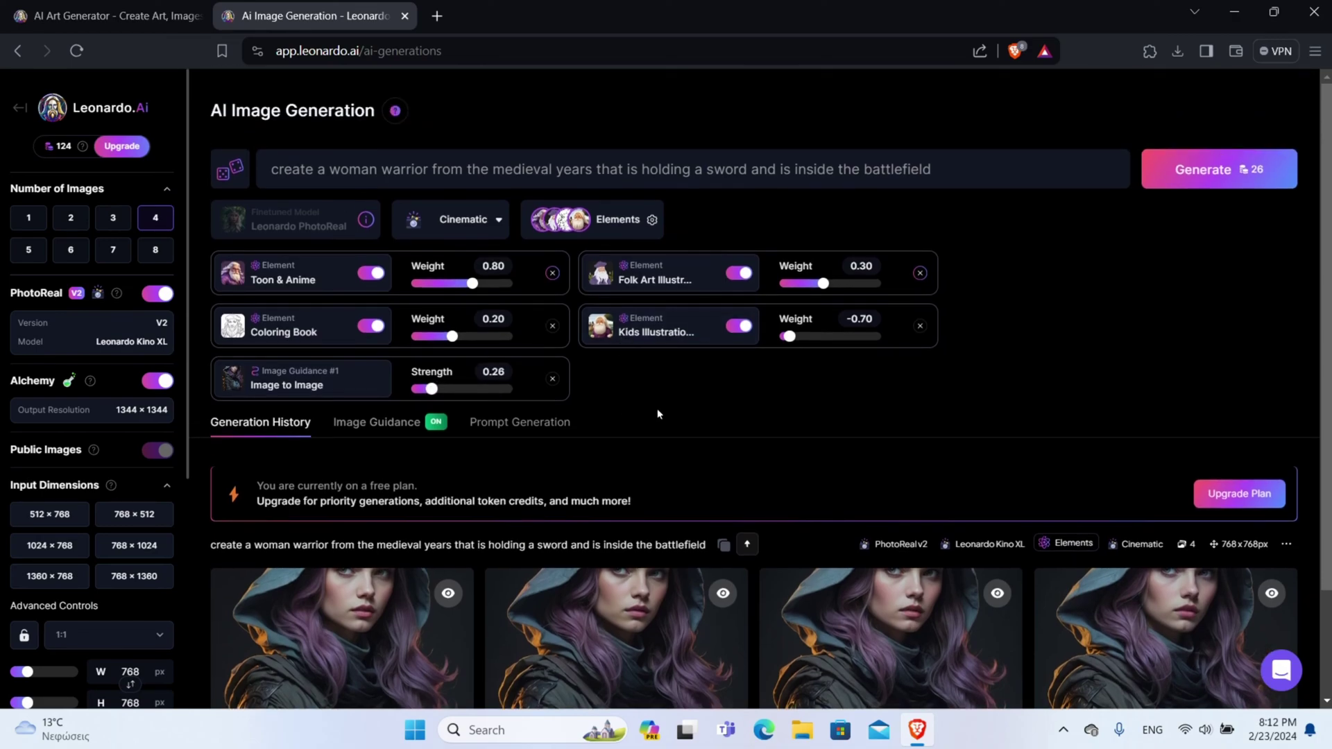
pyautogui.click(1207, 171)
pyautogui.scroll(-2, 654, 525)
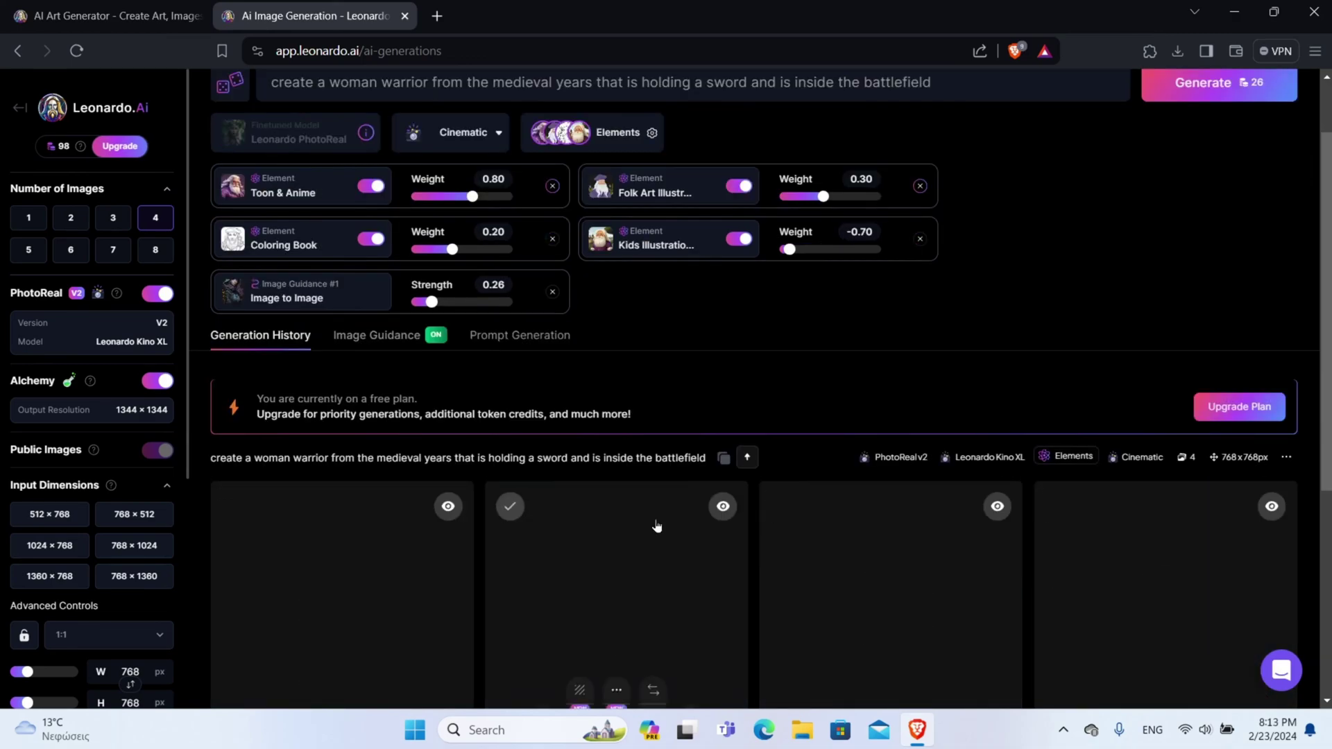
pyautogui.scroll(-4, 585, 338)
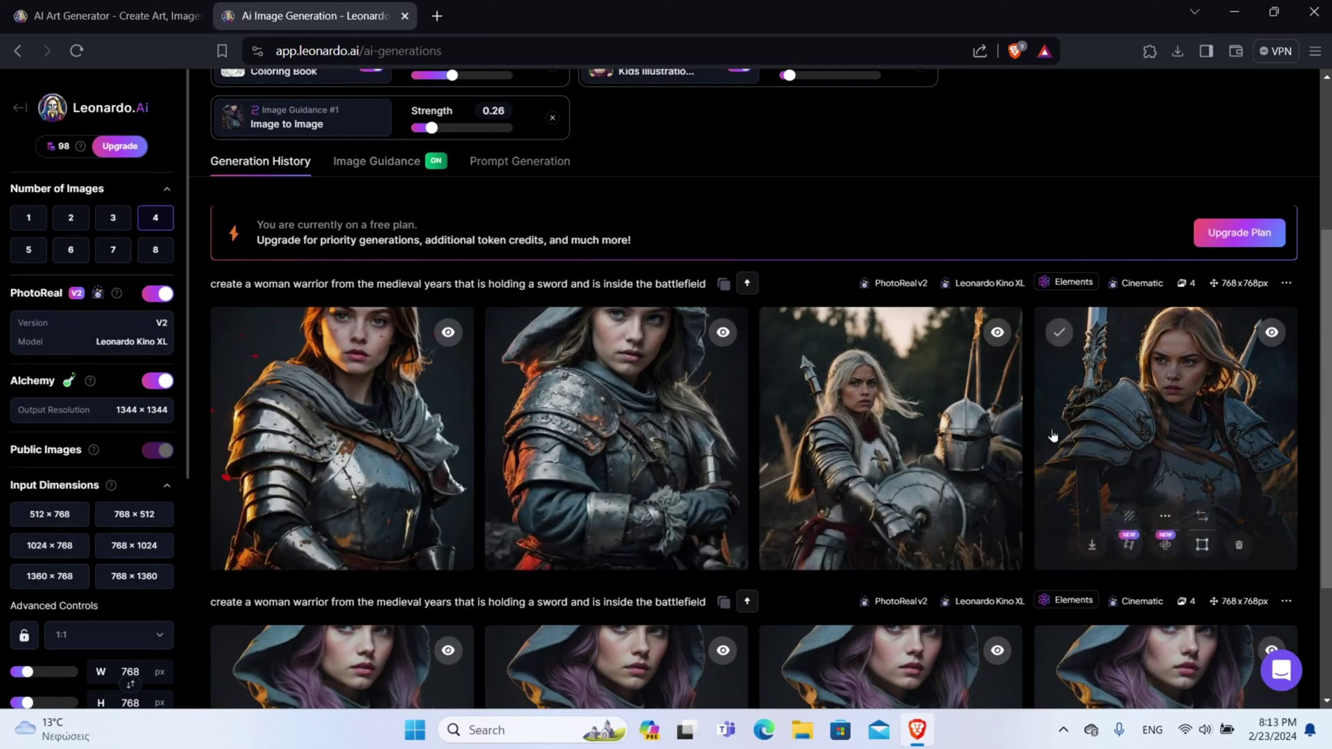
# Step: Open the fourth warrior image full-size, then browse back and forth through the new batch
pyautogui.click(1135, 439)
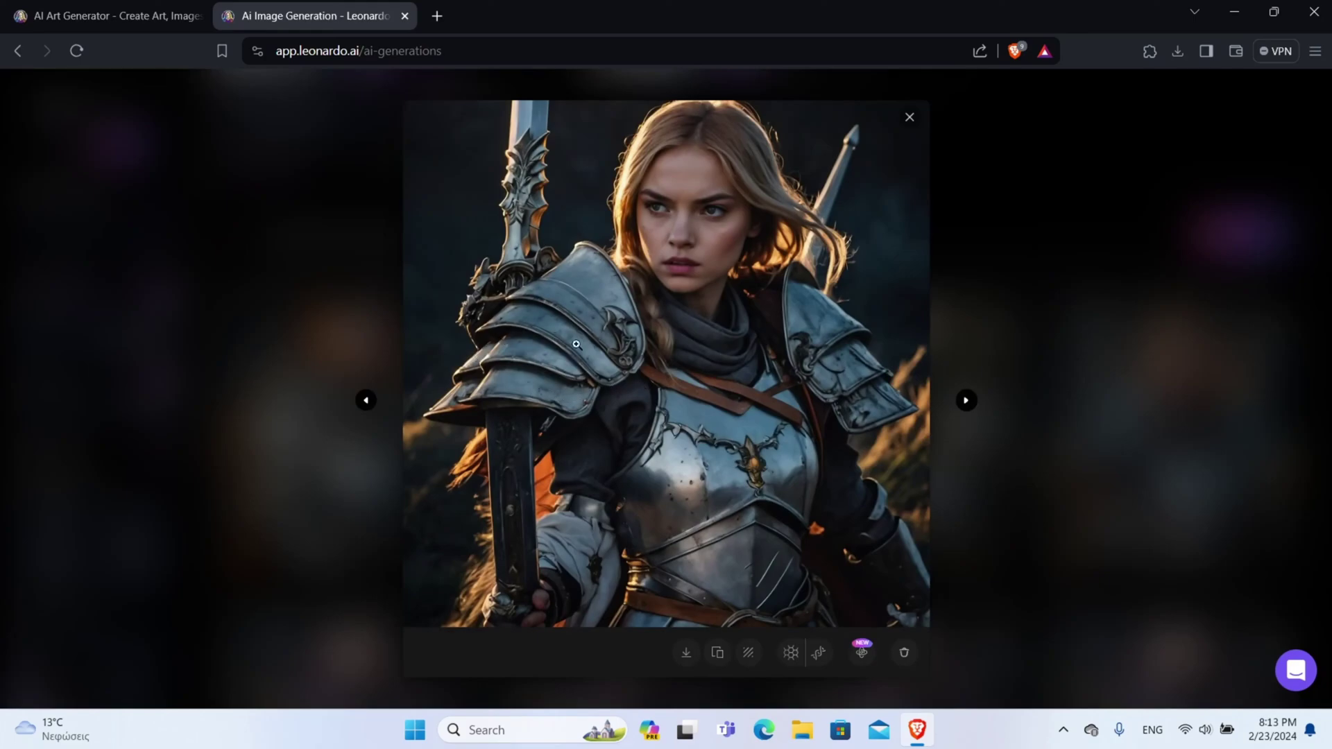
pyautogui.click(365, 401)
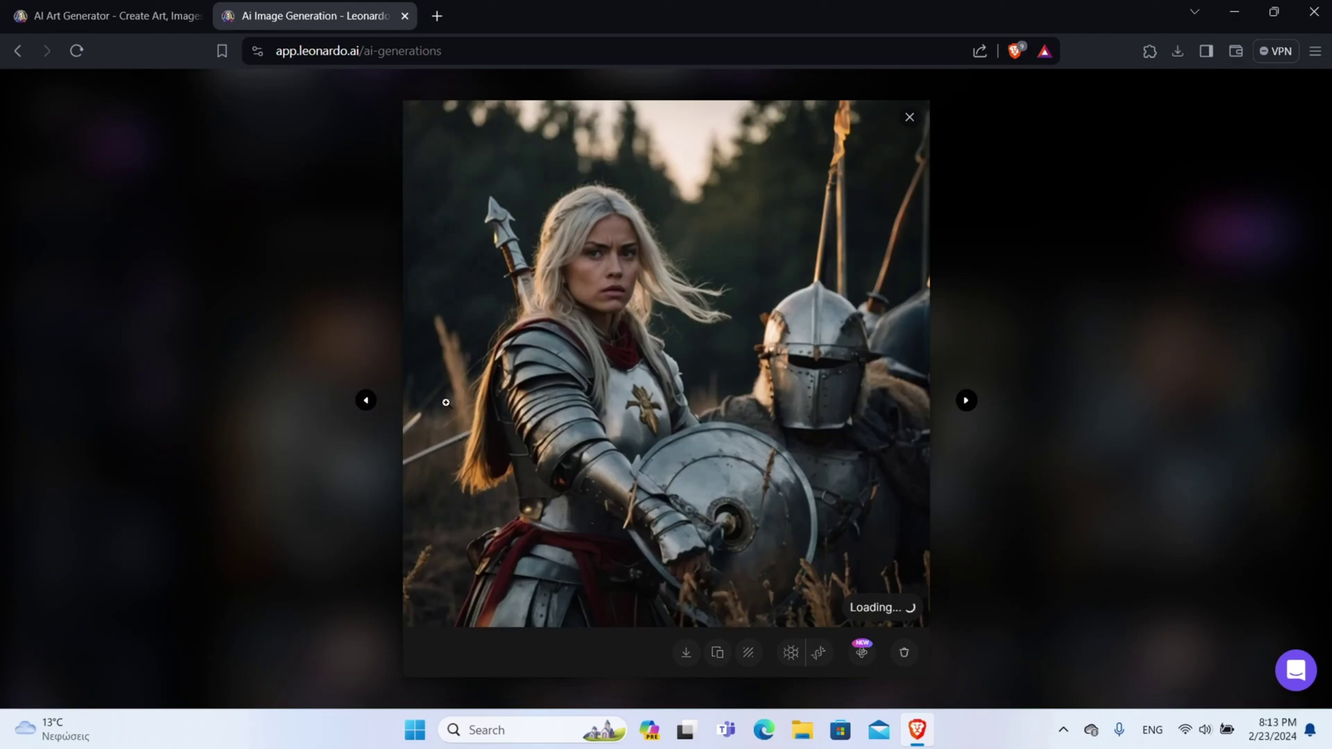
pyautogui.click(365, 406)
pyautogui.click(365, 404)
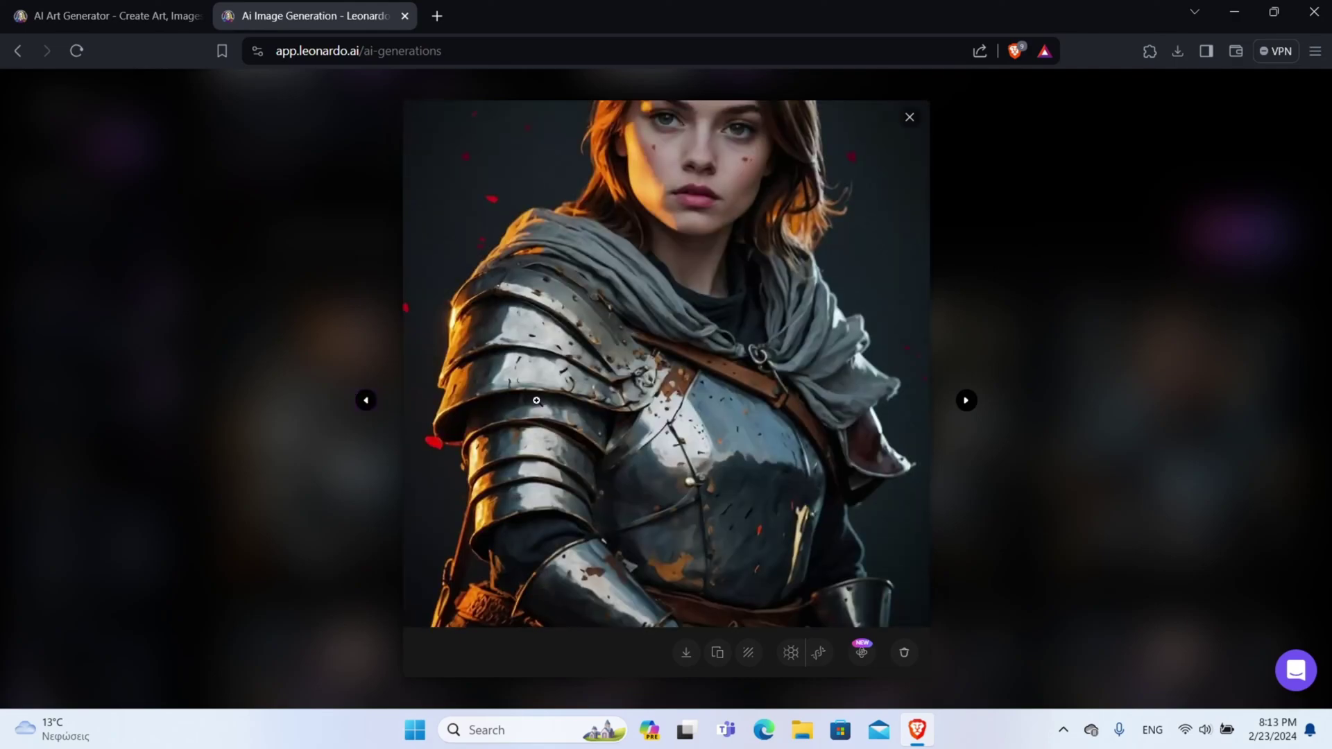
pyautogui.click(965, 401)
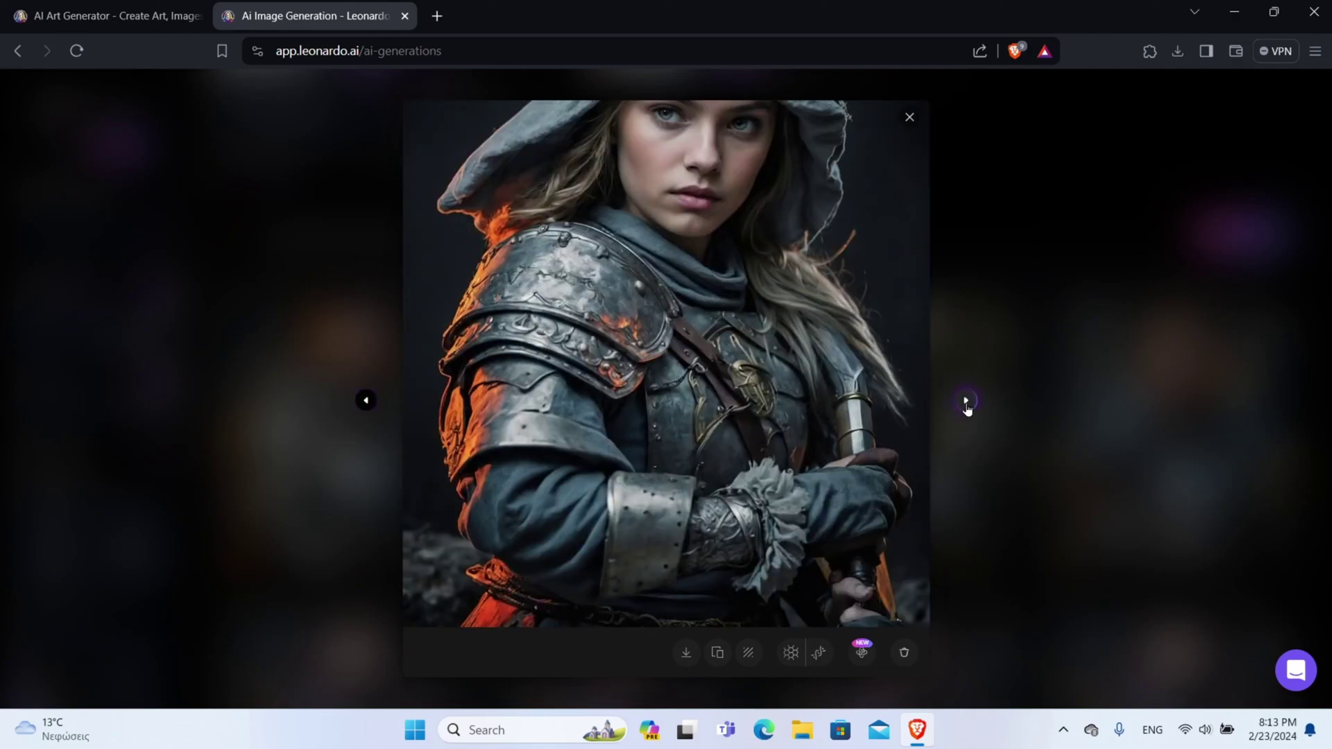
pyautogui.click(965, 401)
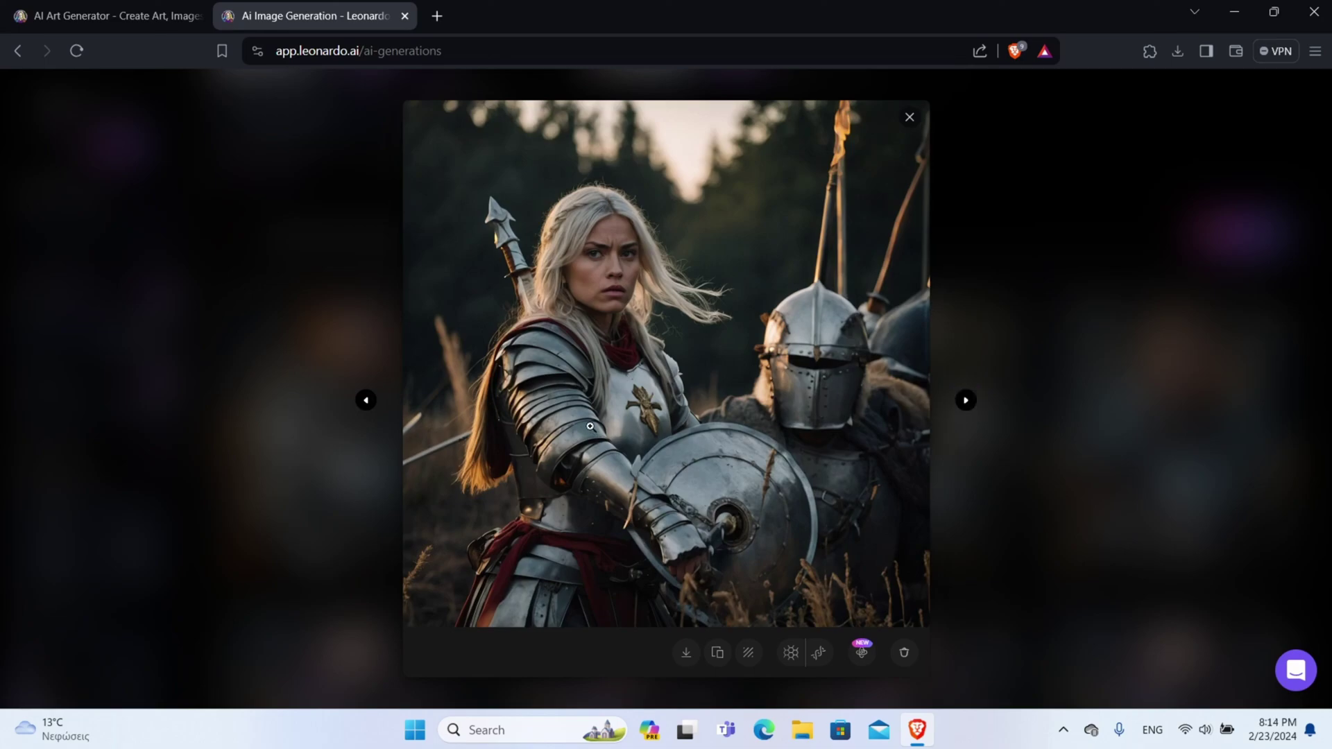
pyautogui.click(965, 402)
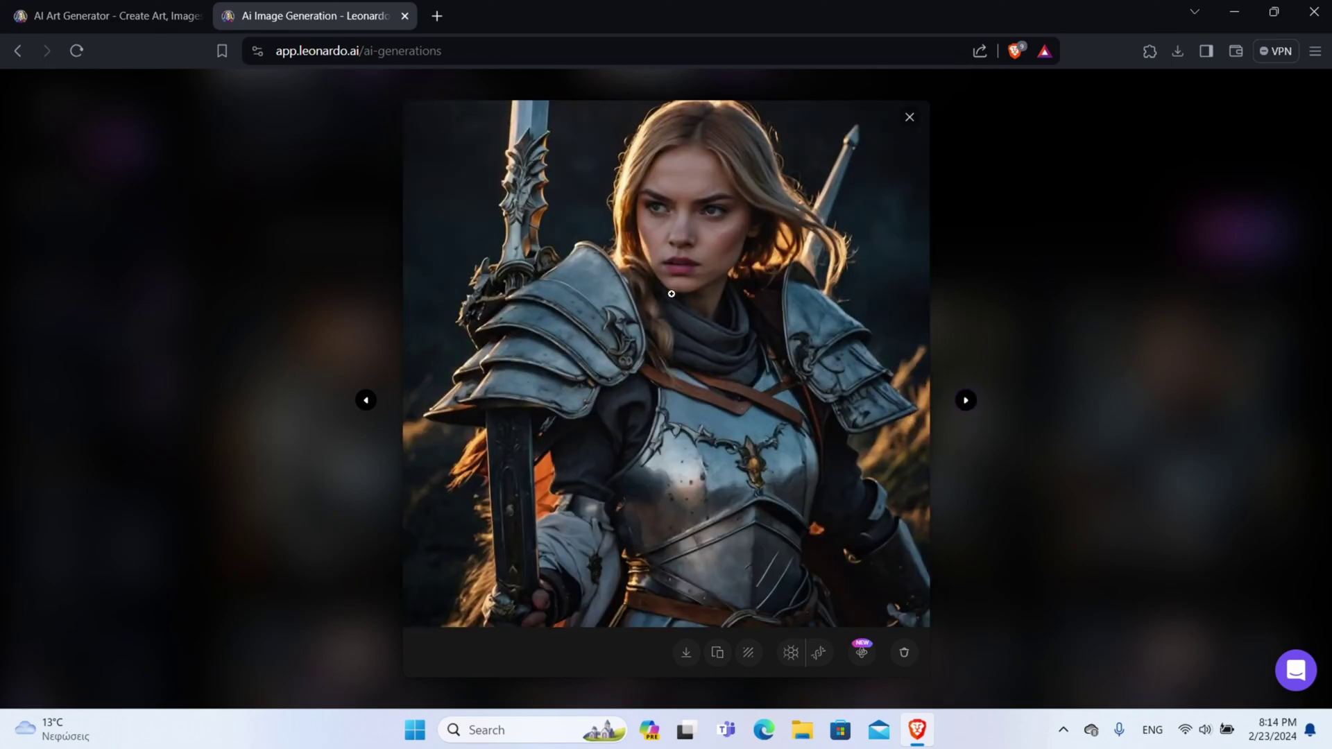